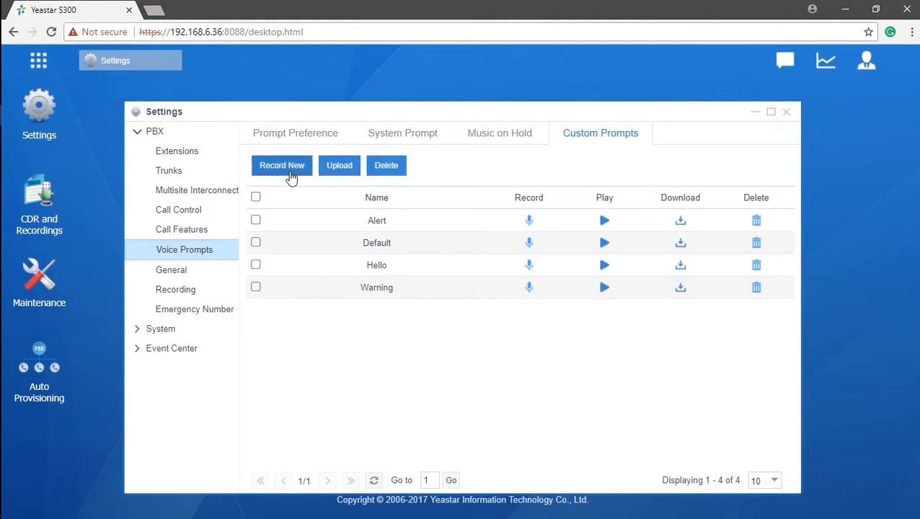
Upload Hello from Desktop\Prompts as a custom prompt, overwriting the existing Hello
left_click(339, 176)
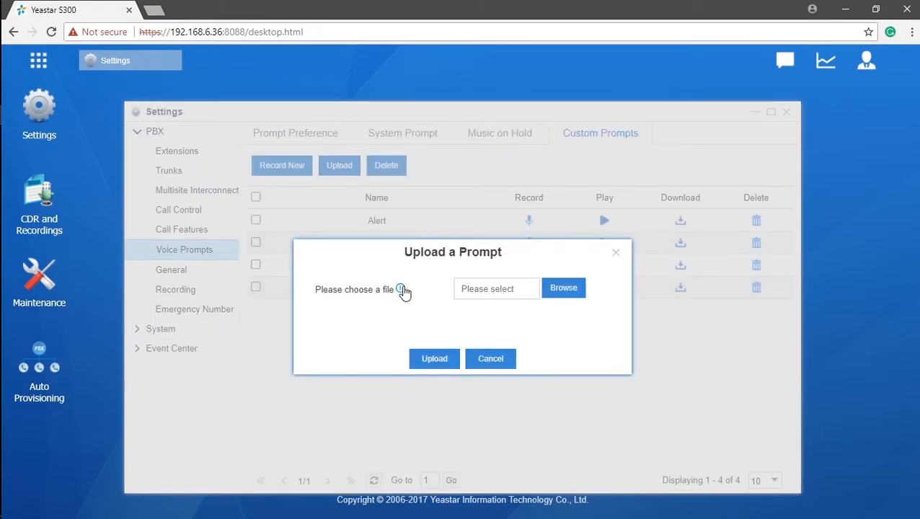
mouse_move(403, 290)
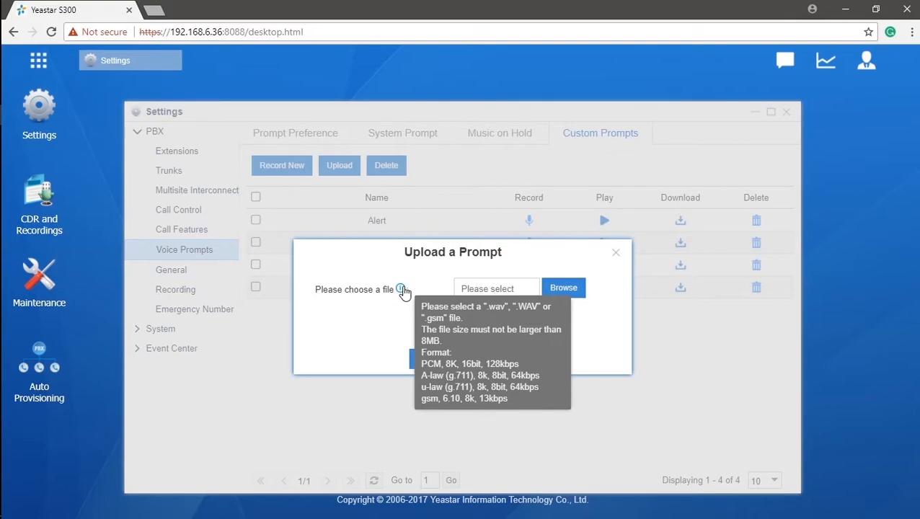
left_click(551, 289)
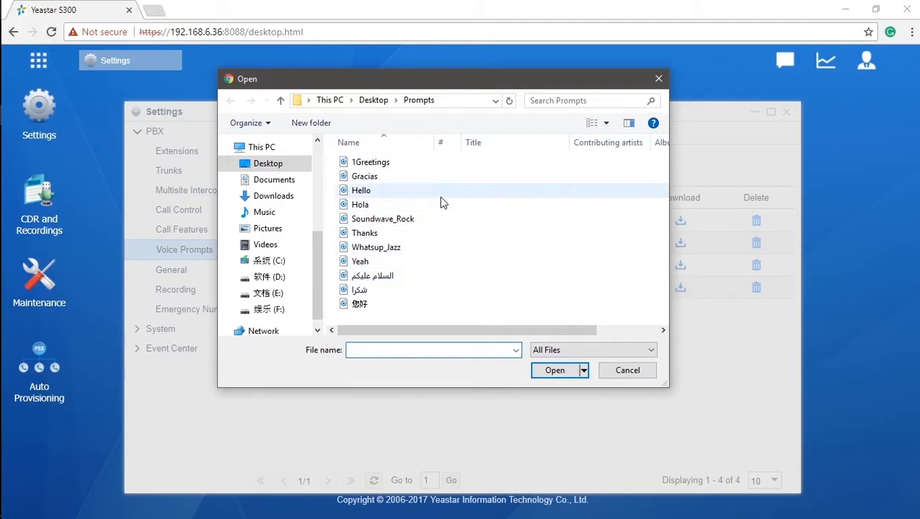
left_click(439, 196)
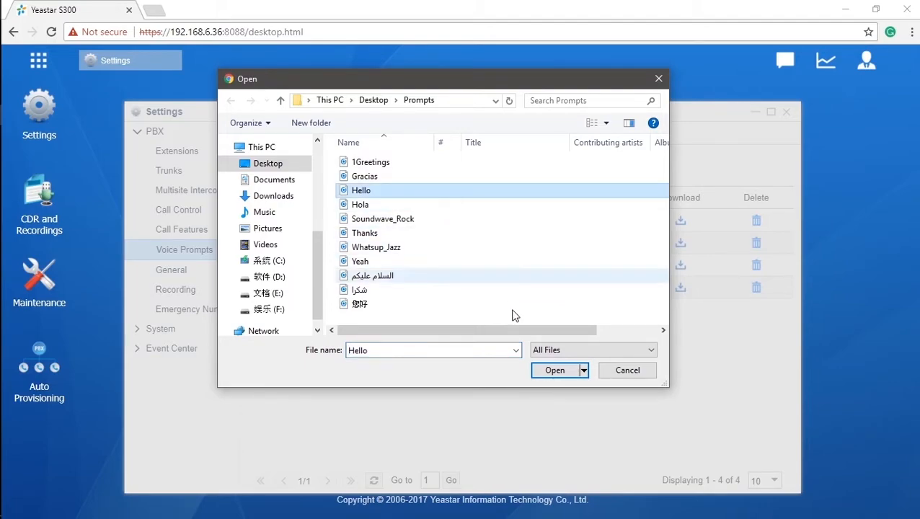
left_click(546, 376)
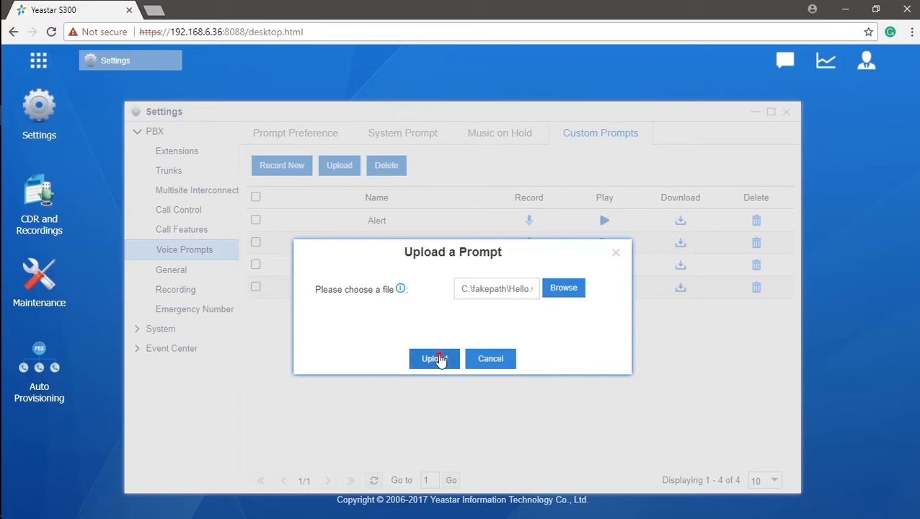
left_click(437, 358)
left_click(437, 317)
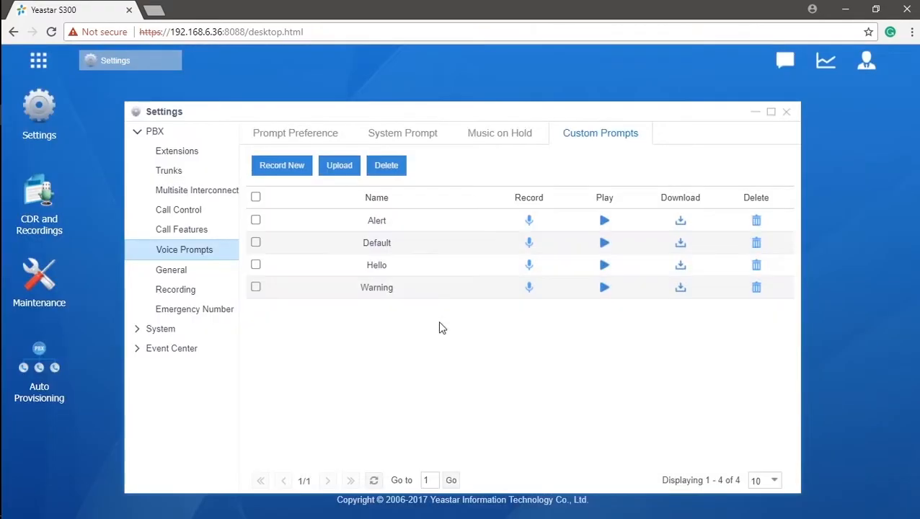
Record a new custom prompt named Hi through extension 1006
left_click(301, 172)
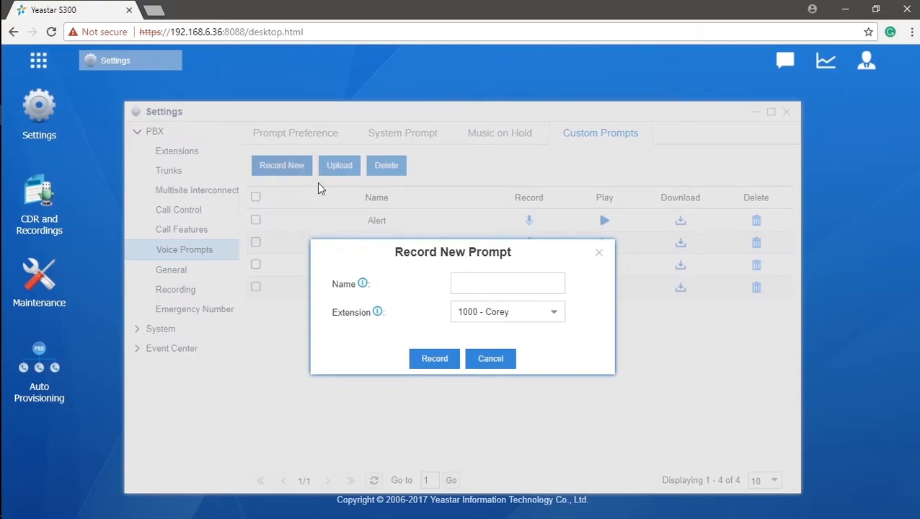
left_click(553, 313)
left_click(545, 243)
left_click(518, 291)
type("Hi")
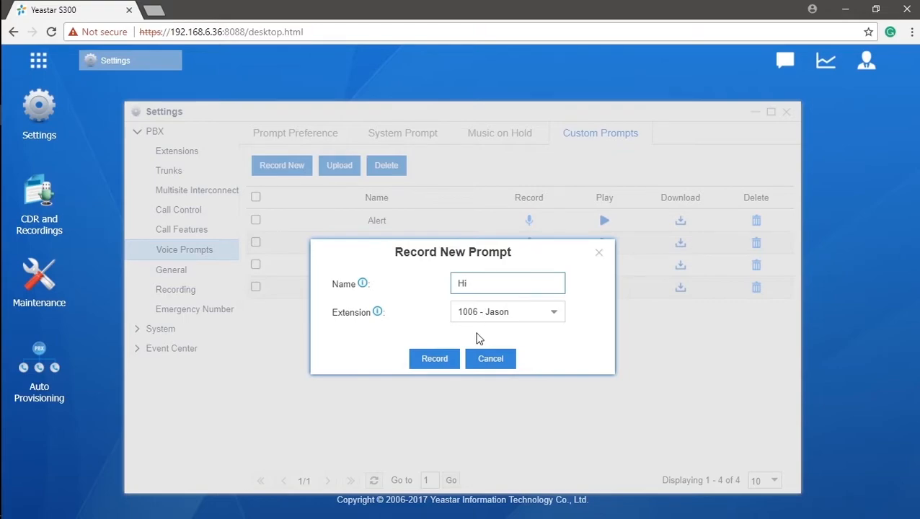
left_click(435, 358)
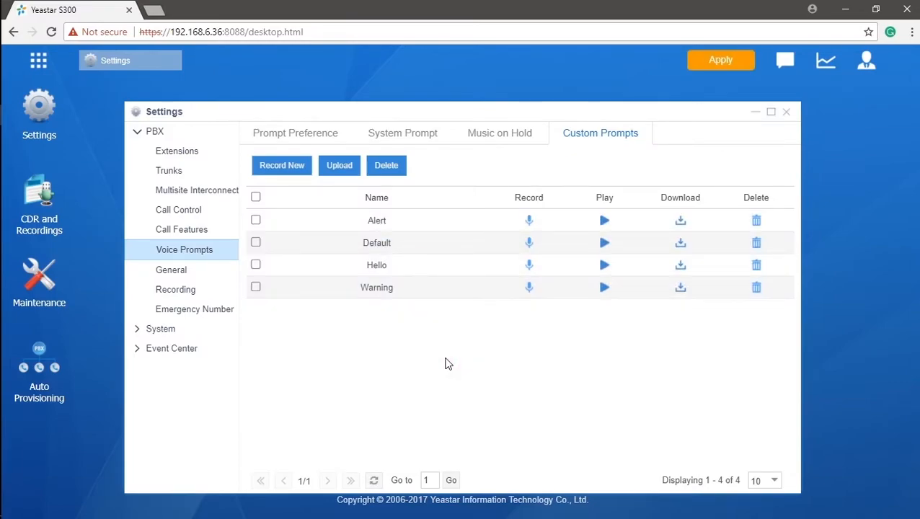
Apply the prompt changes and start a new IVR 6500 under Call Features > IVR
left_click(726, 68)
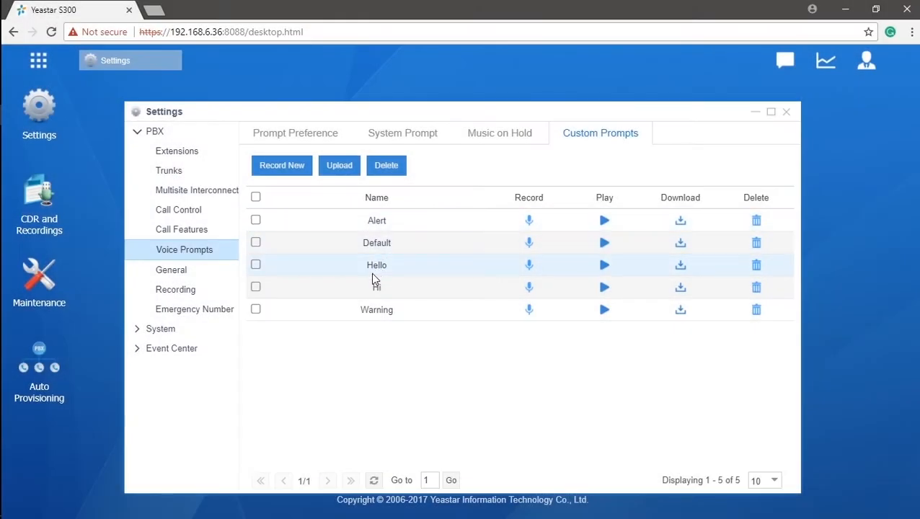
left_click(378, 287)
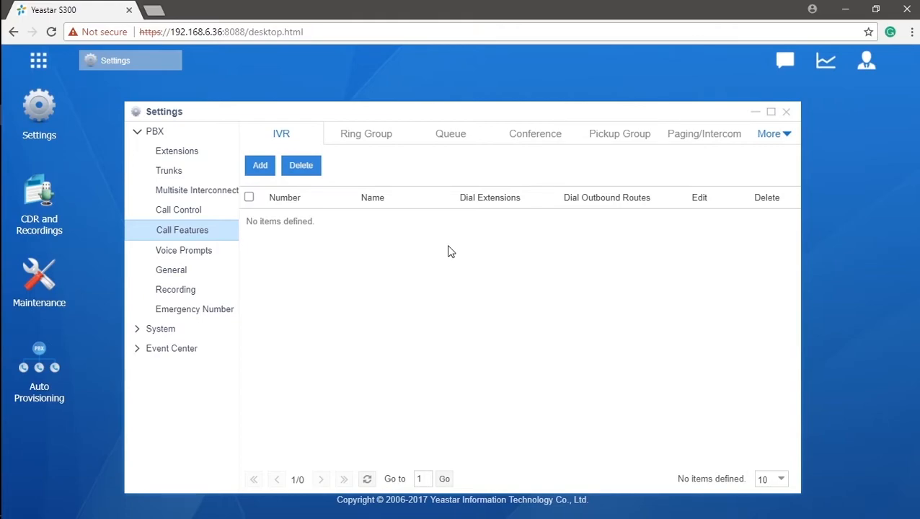
left_click(269, 172)
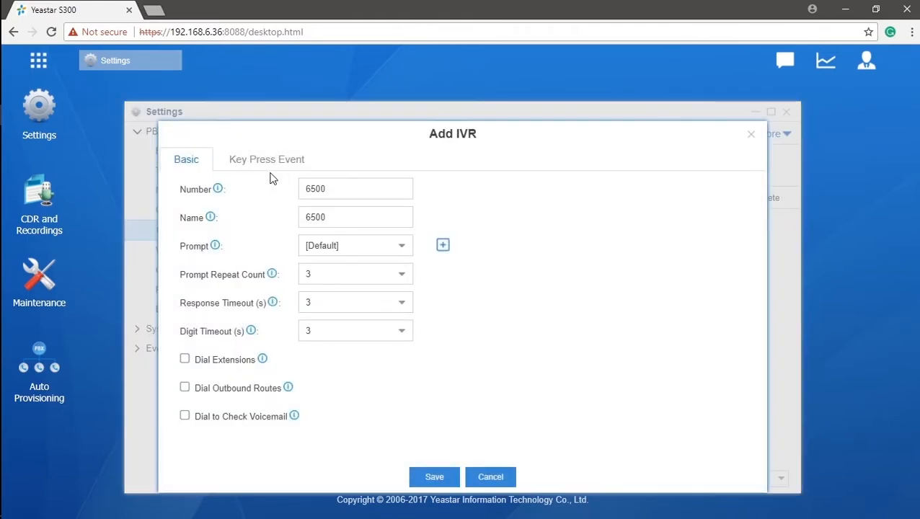
Rename IVR 6500 to Greetings and bring up its Prompt choices
left_click(345, 189)
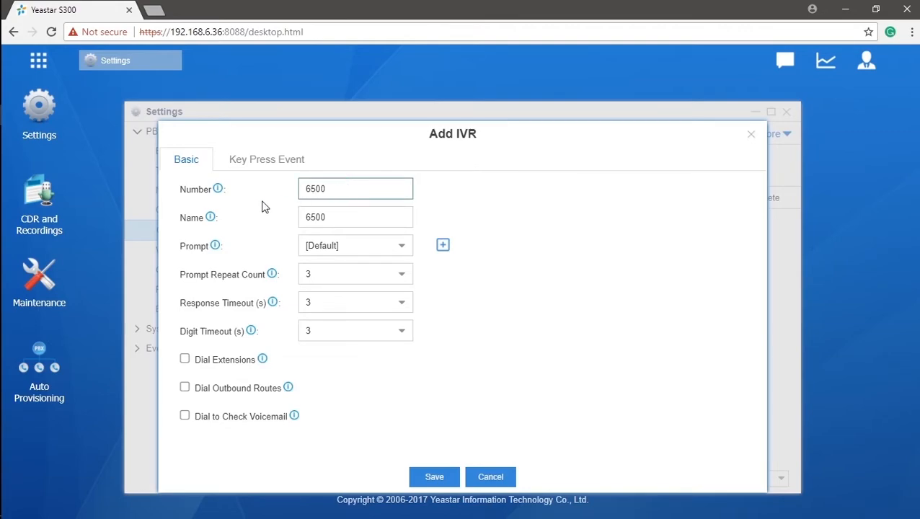
mouse_move(219, 193)
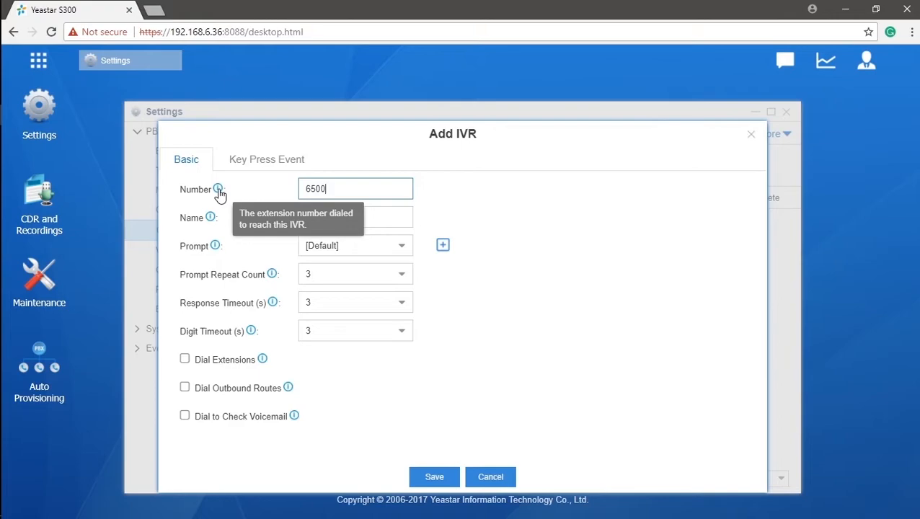
left_click_drag(400, 217, 294, 214)
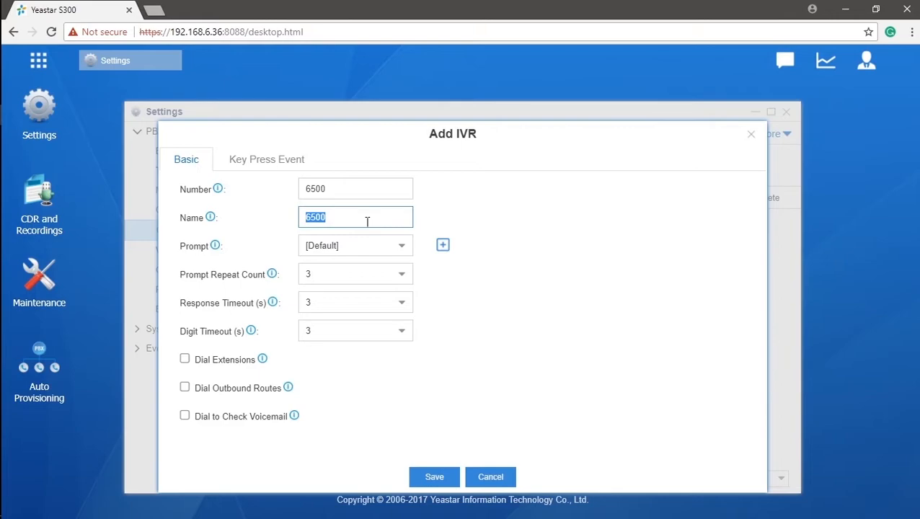
type("Greetings")
left_click(402, 248)
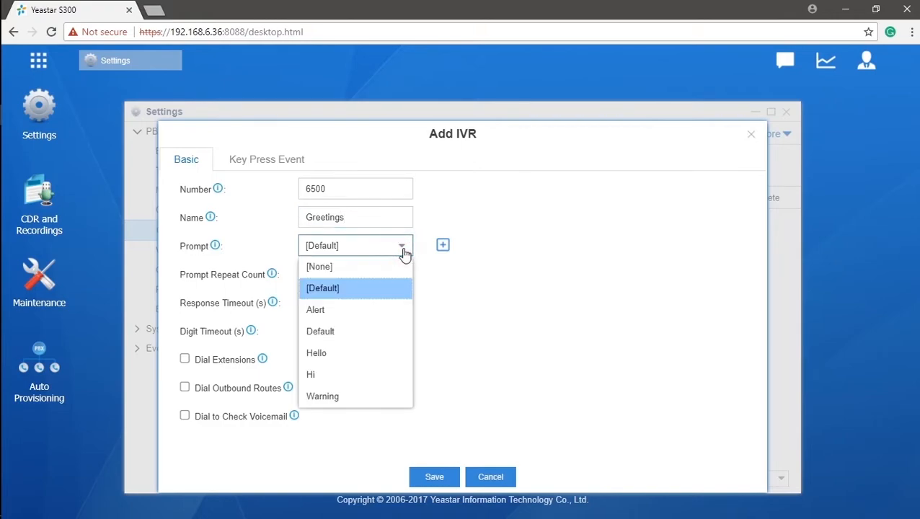
Set the IVR prompts to Hello followed by a second prompt, Hi
left_click(390, 353)
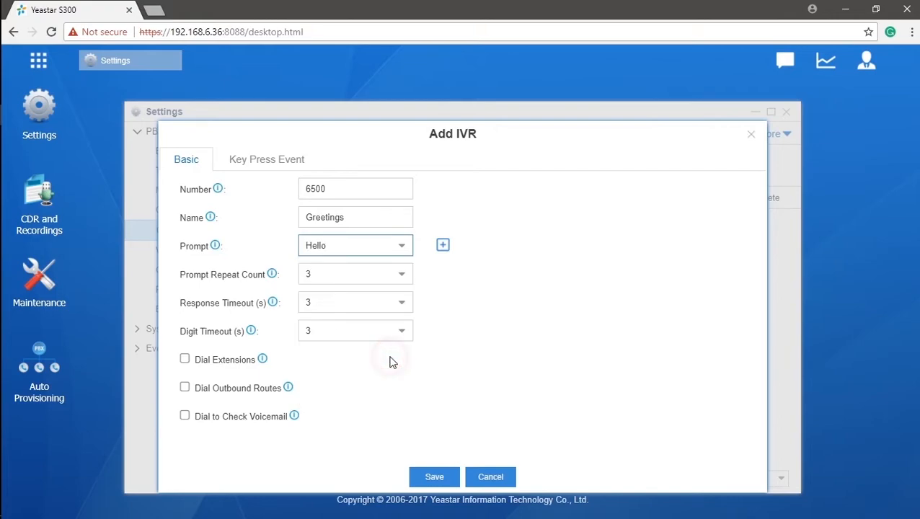
left_click(443, 246)
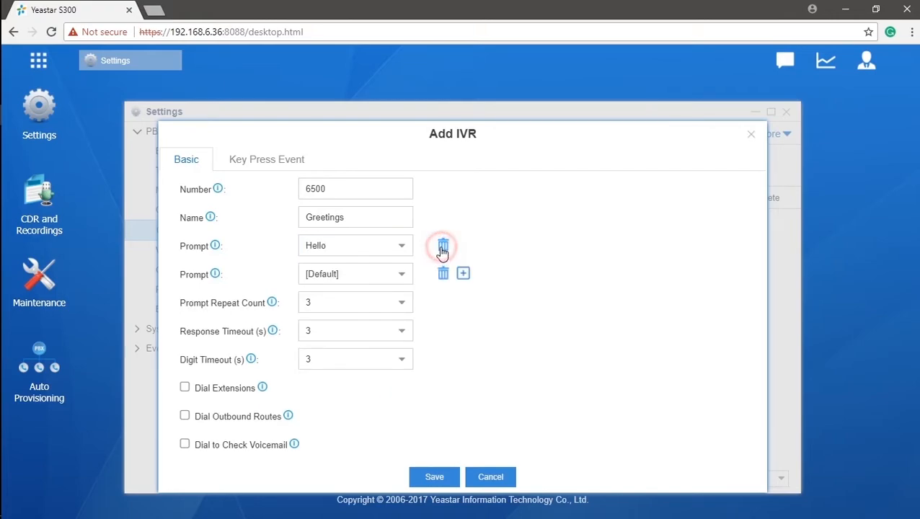
left_click(401, 275)
left_click(350, 404)
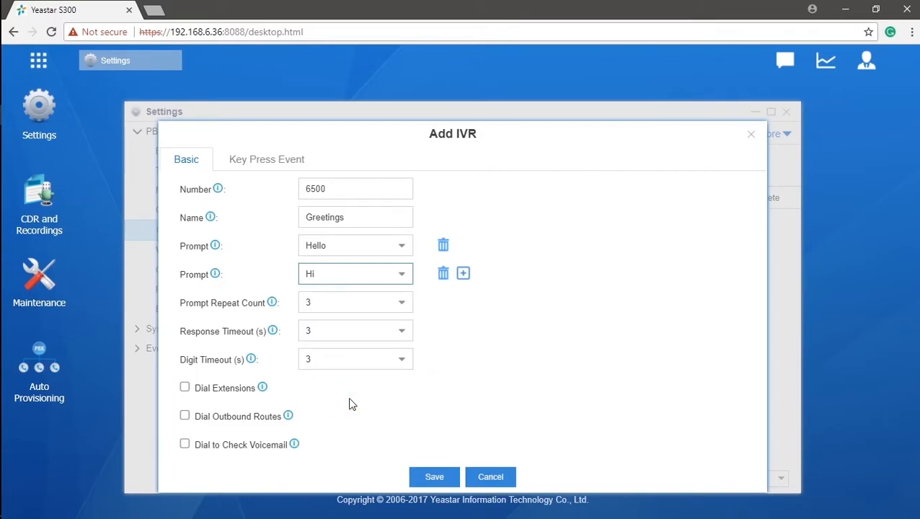
Keep the repeat count and timeouts at 3 and enable Dial Extensions
left_click(402, 304)
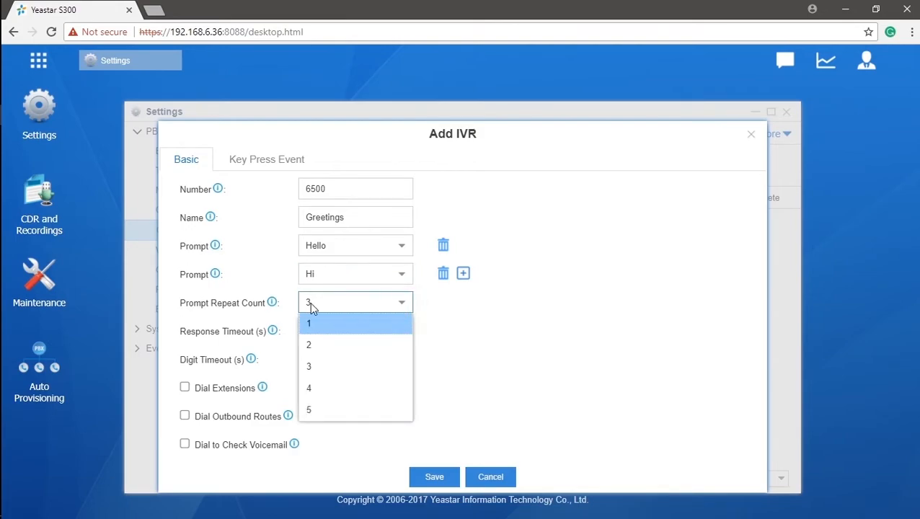
mouse_move(274, 307)
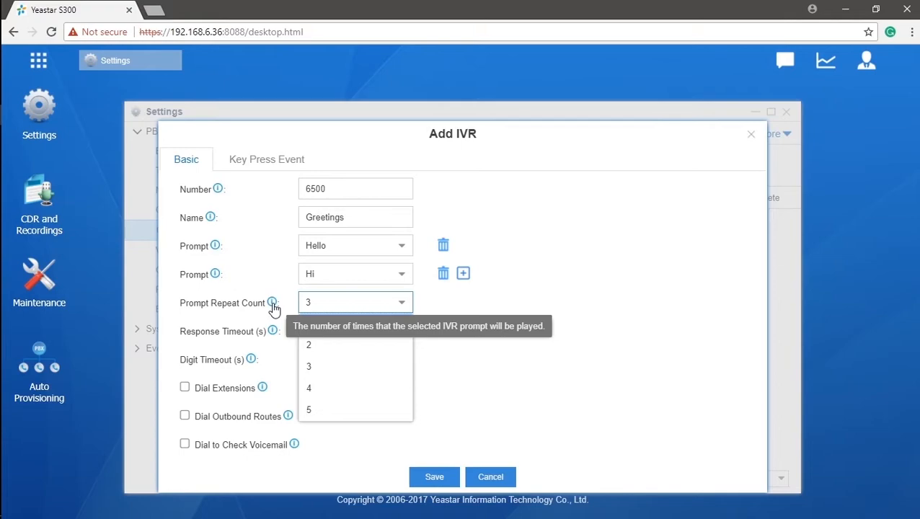
left_click(281, 337)
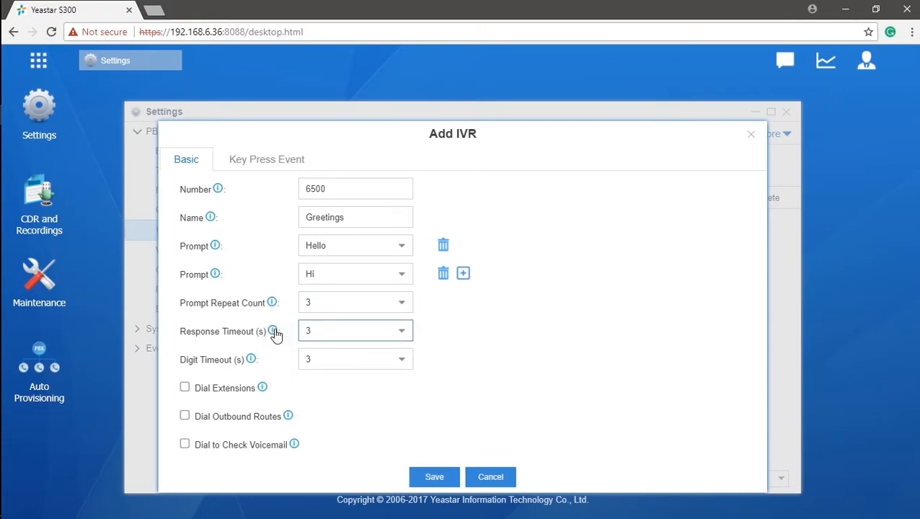
mouse_move(275, 333)
mouse_move(254, 364)
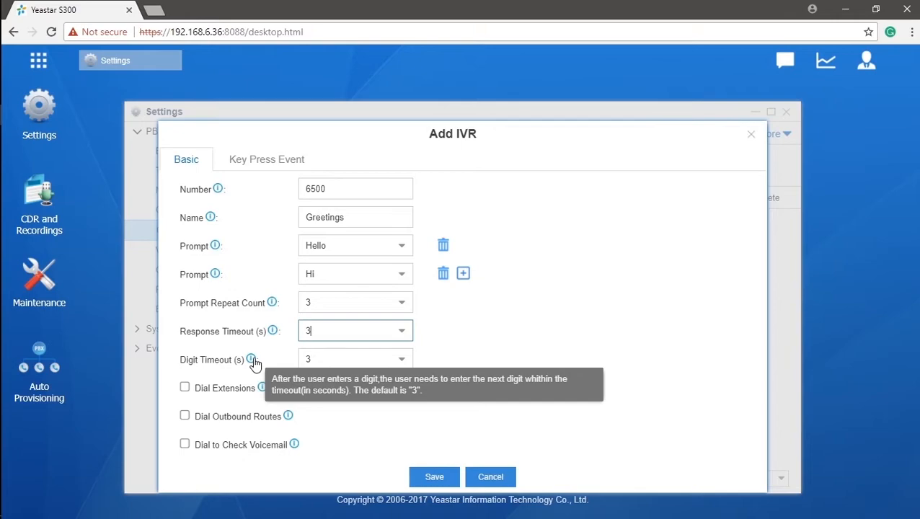
mouse_move(263, 390)
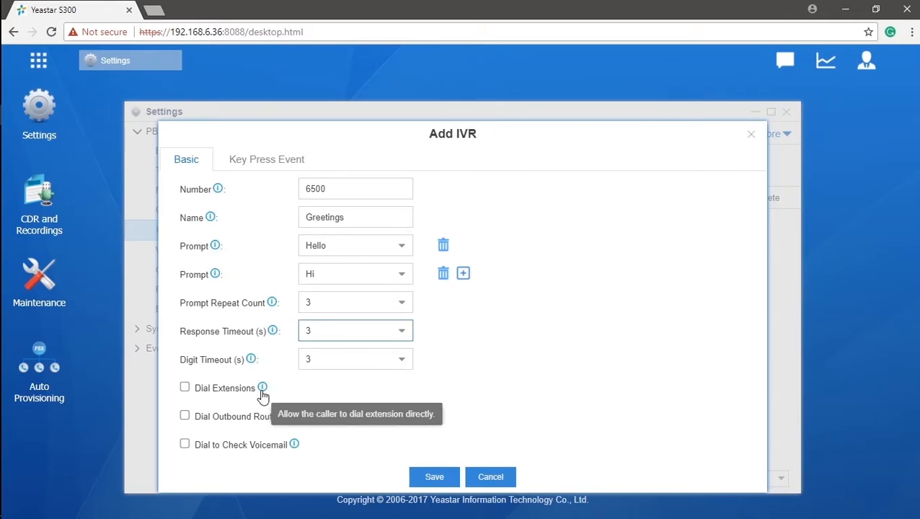
left_click(186, 389)
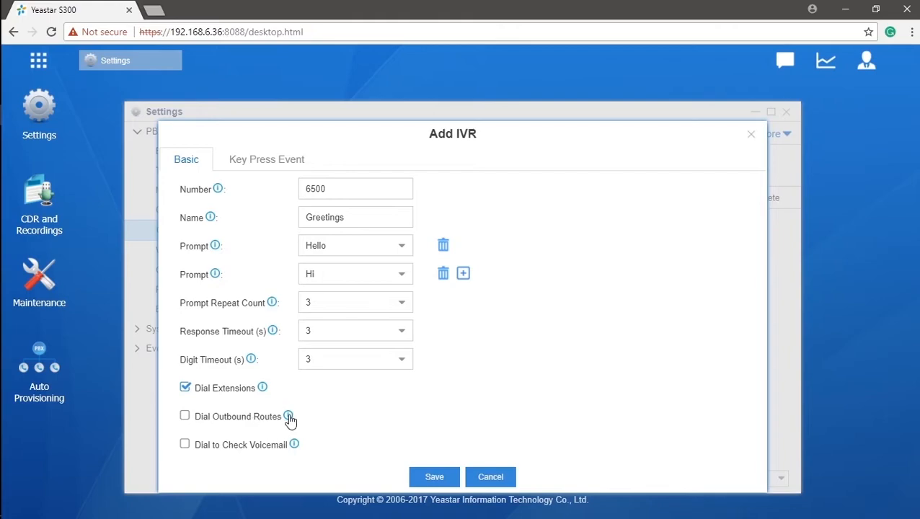
mouse_move(290, 420)
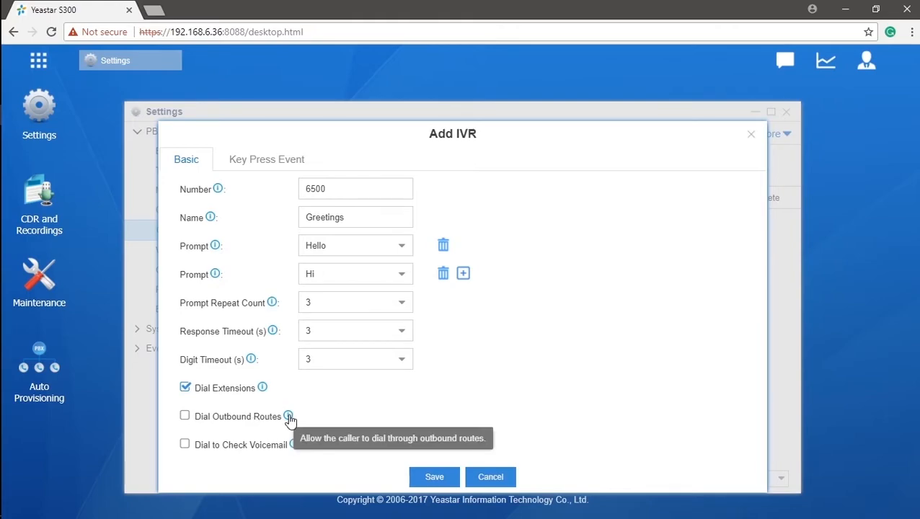
Toggle Dial Outbound Routes (with International route) and Dial to Check Voicemail, then view Key Press Events
left_click(185, 417)
scroll(220, 419, "down", 5)
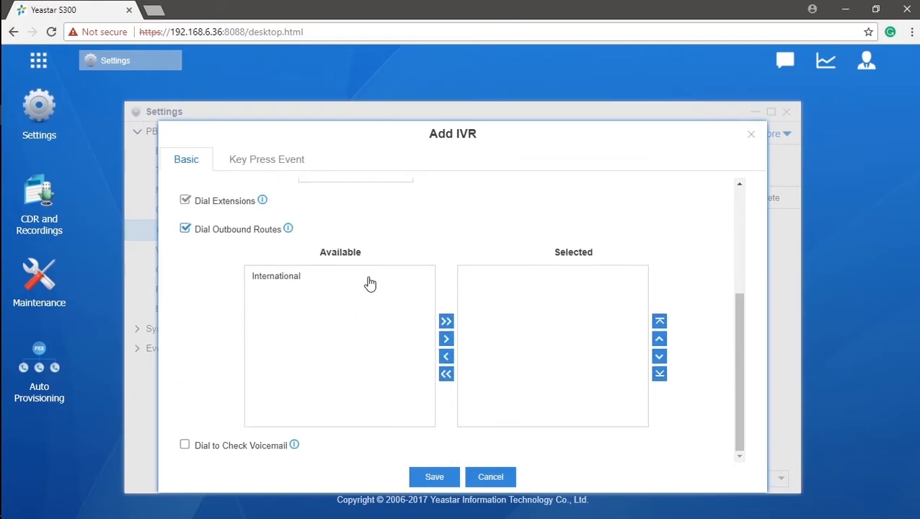
left_click(382, 279)
left_click(383, 279)
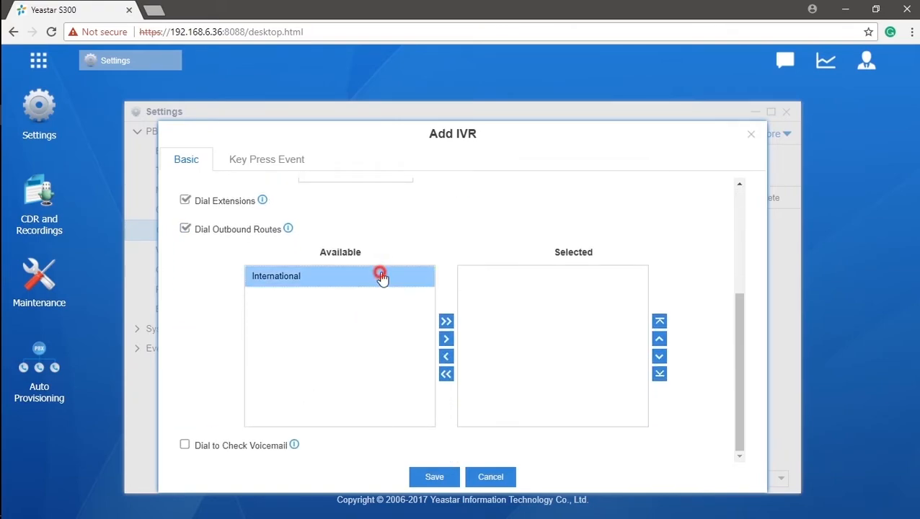
left_click(446, 322)
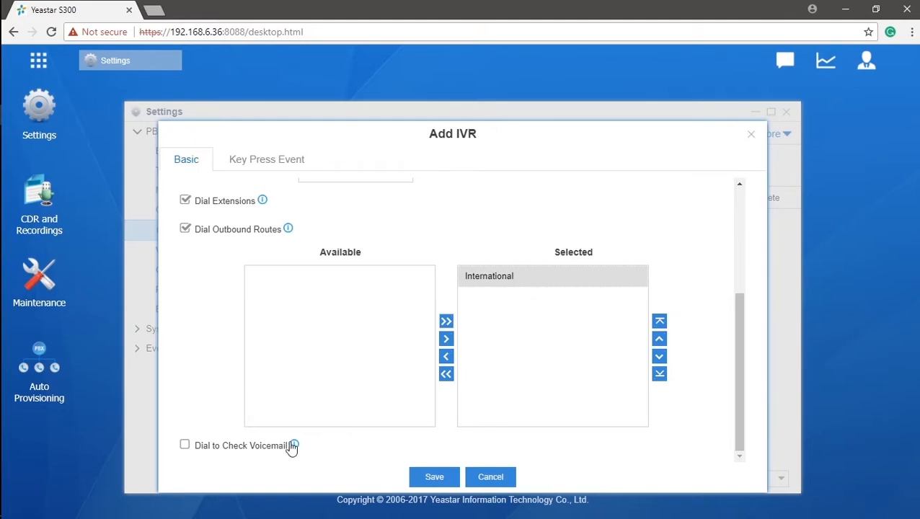
mouse_move(295, 448)
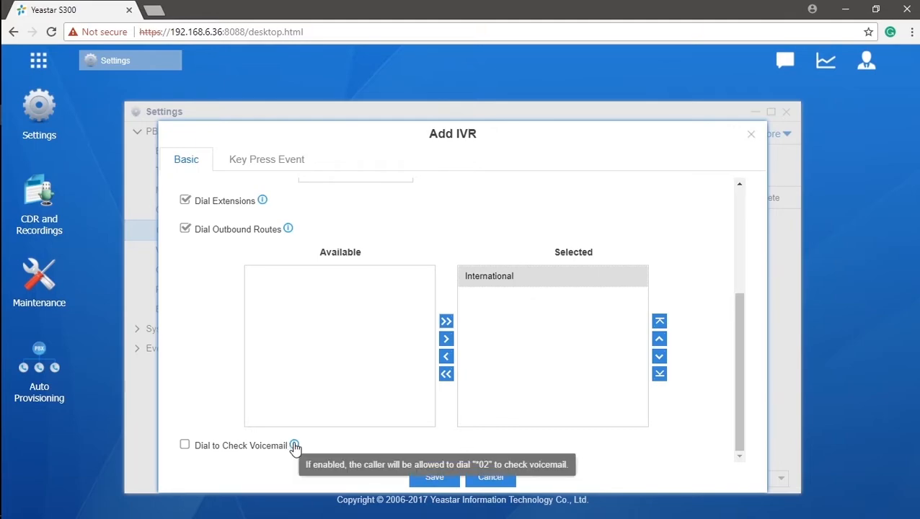
left_click(185, 445)
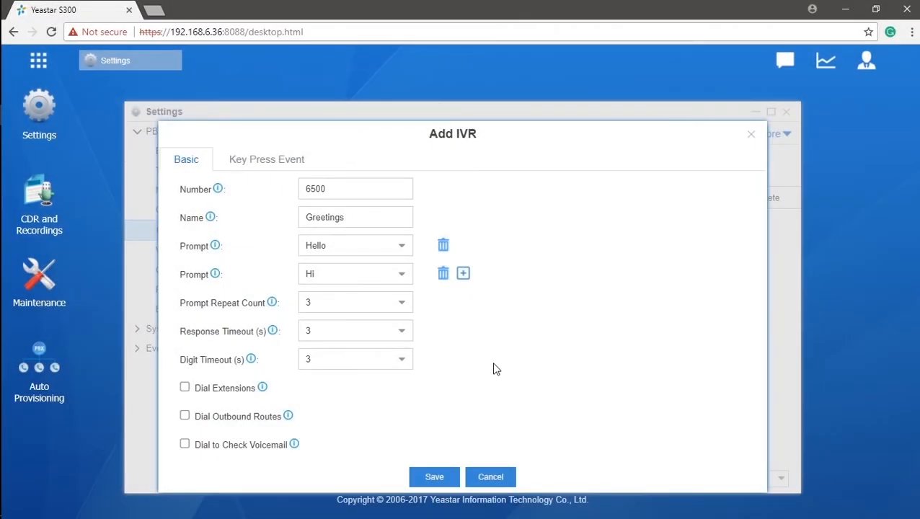
left_click(245, 163)
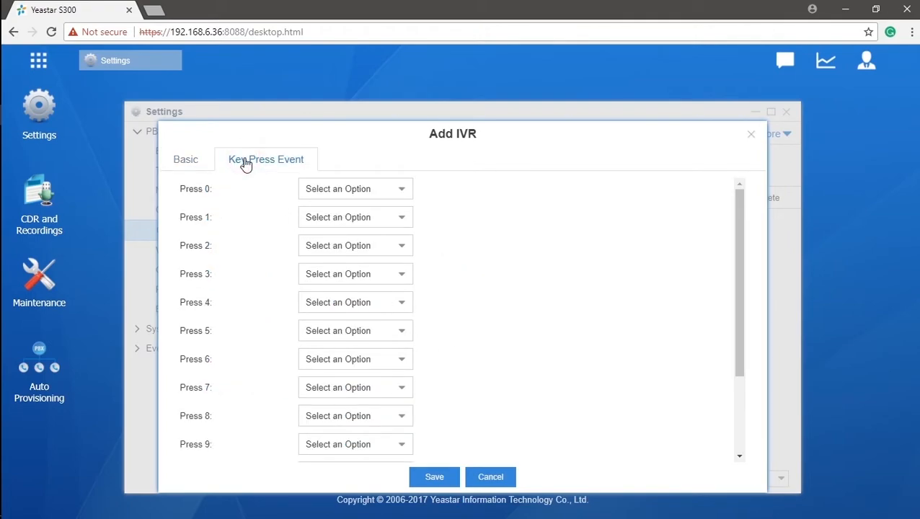
Review the Press 0 destination choices and the Timeout/Invalid settings of the Greetings IVR
left_click_drag(739, 210, 744, 293)
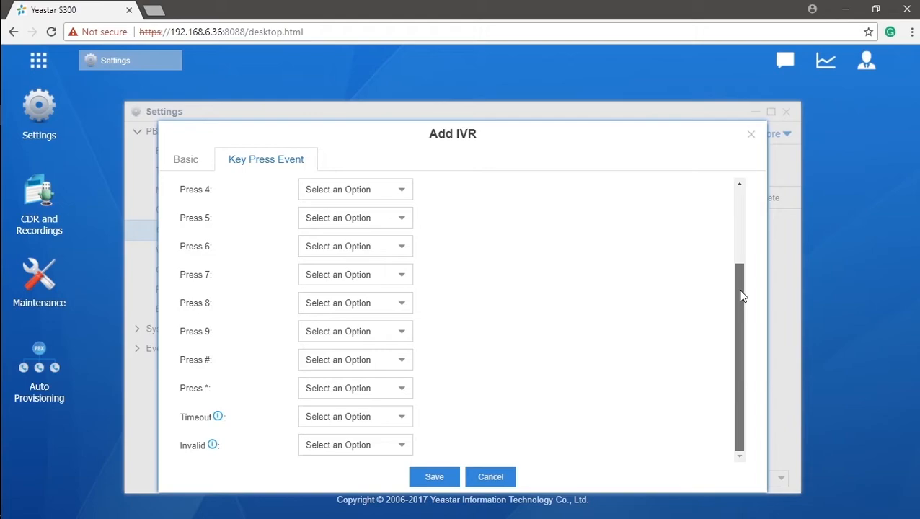
left_click_drag(741, 290, 745, 207)
left_click(401, 190)
scroll(411, 225, "down", 1)
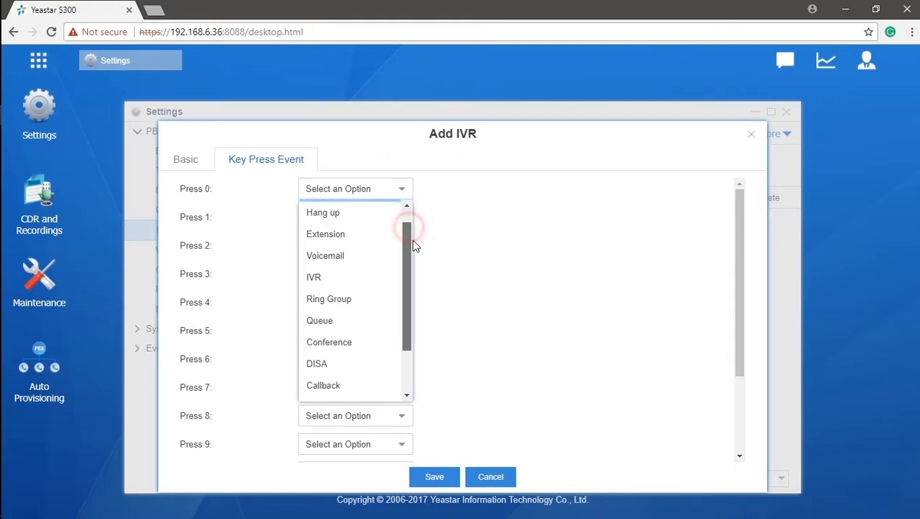
left_click_drag(414, 261, 416, 280)
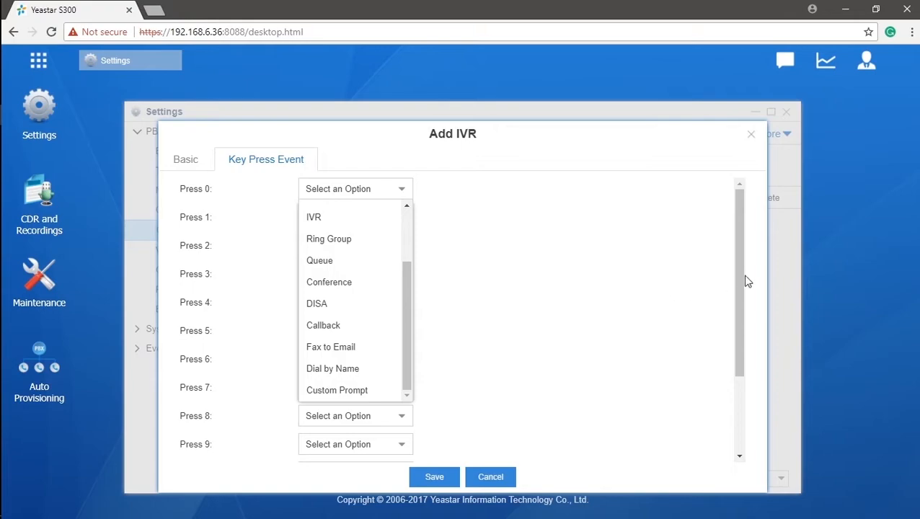
left_click_drag(745, 275, 746, 393)
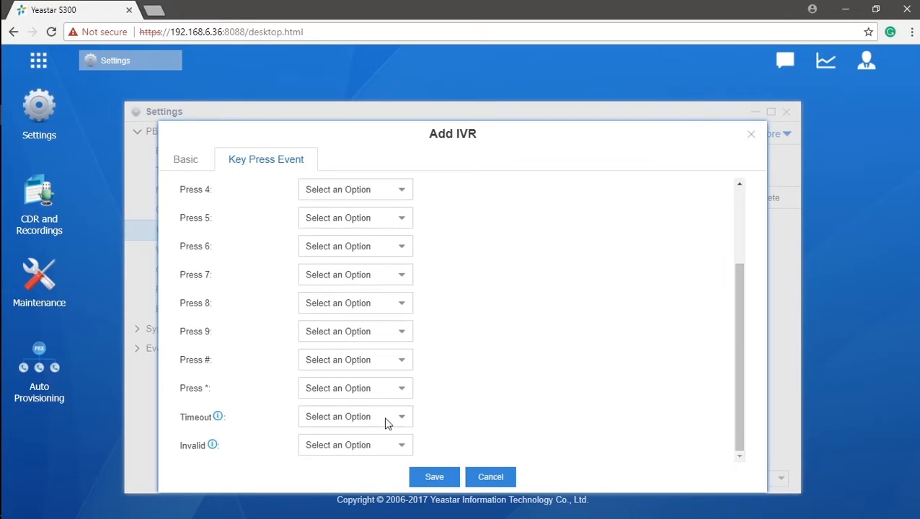
mouse_move(220, 425)
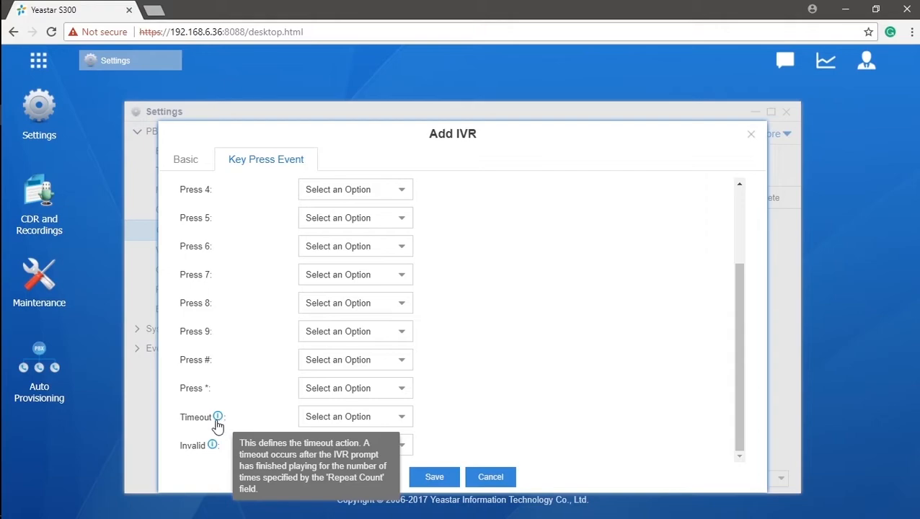
mouse_move(212, 450)
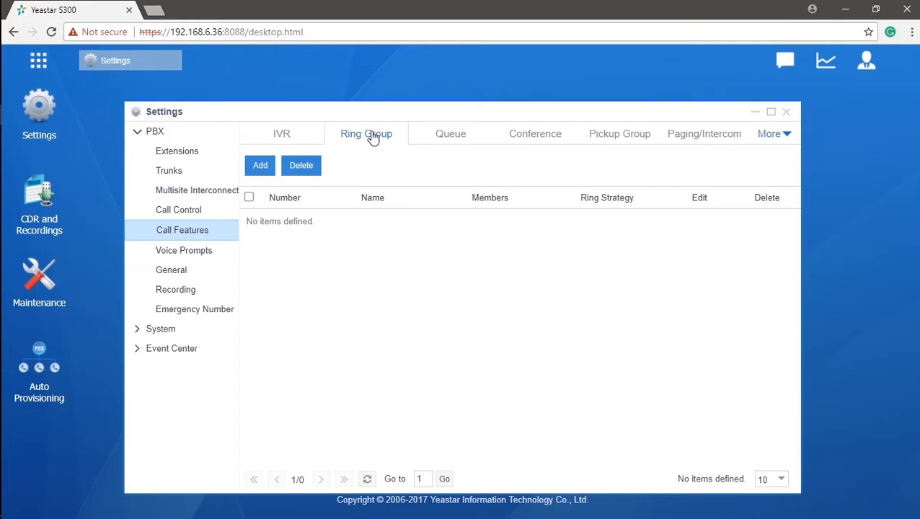
Create ring group 6200 named Sales with members 1003, 1004, 1005 and 1006
left_click(262, 167)
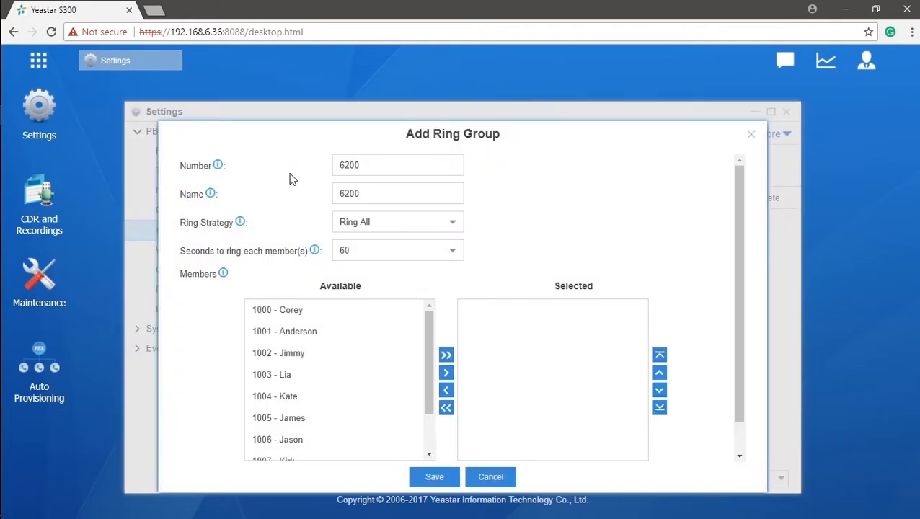
left_click_drag(398, 185, 329, 193)
type("Sales")
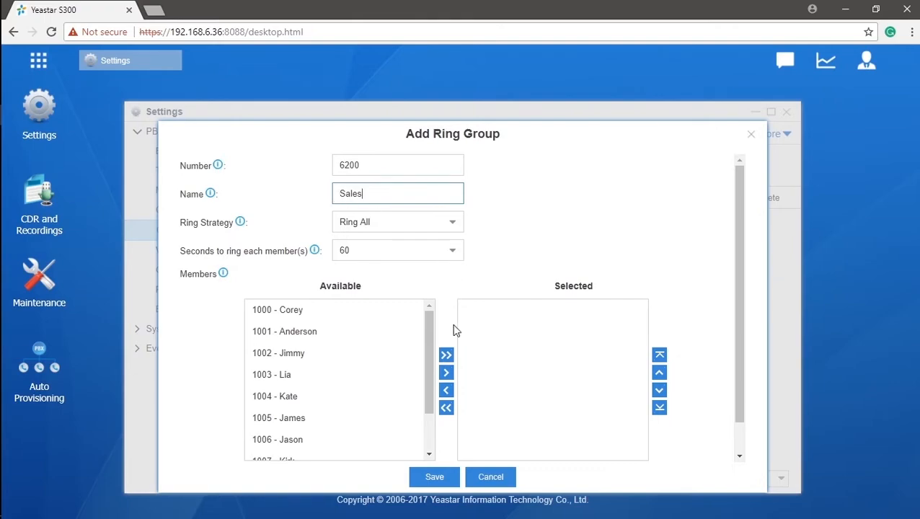
left_click_drag(430, 349, 430, 381)
left_click(411, 323)
left_click(405, 343)
left_click(402, 324)
left_click(393, 344, "ctrl")
left_click(384, 367, "ctrl")
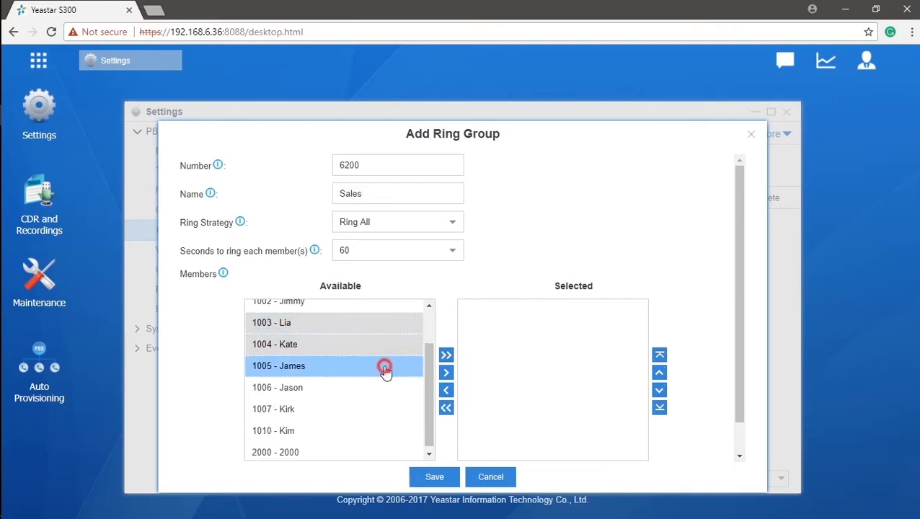
left_click(376, 388, "ctrl")
left_click(445, 373)
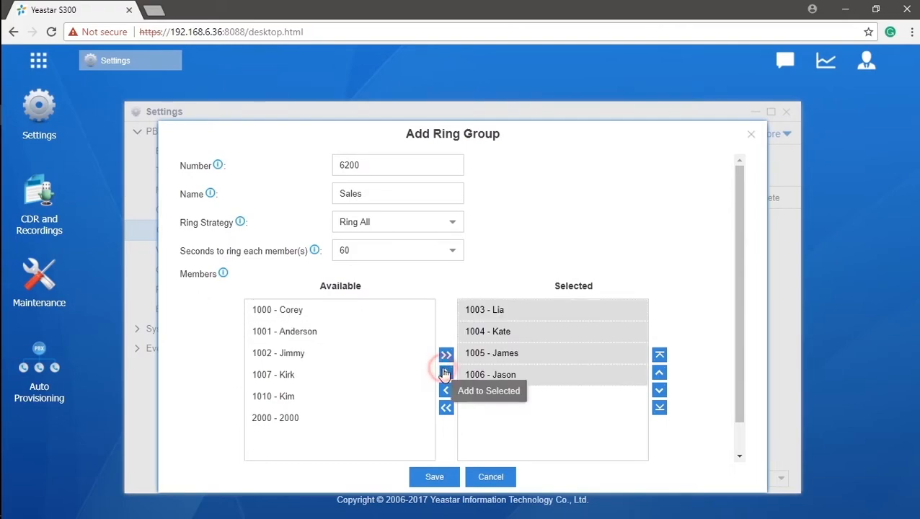
Keep Ring All strategy and reorder members to 1004, 1003, 1005, 1006
left_click(452, 226)
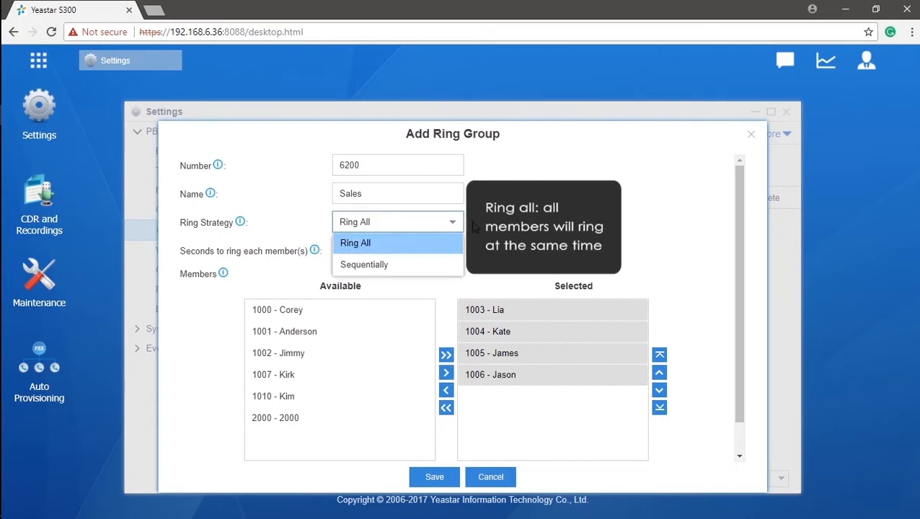
left_click(473, 227)
left_click(572, 373)
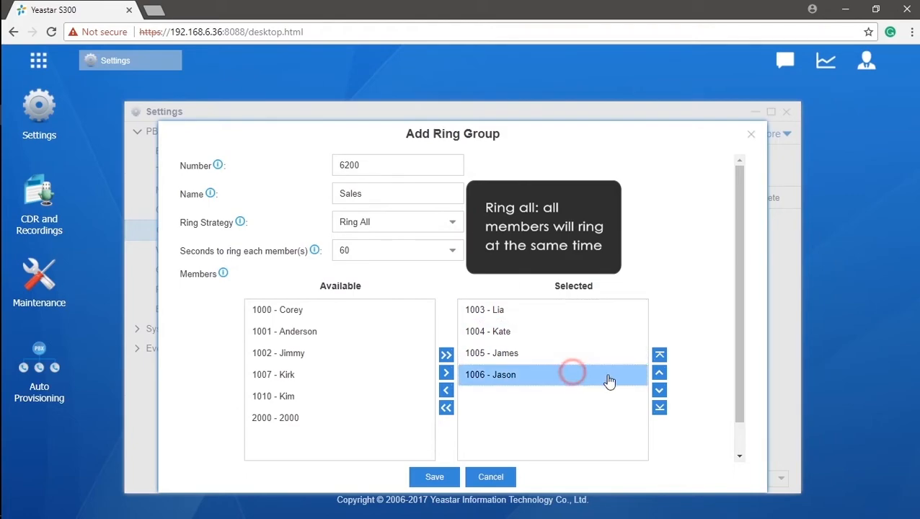
left_click(660, 372)
left_click(660, 372)
left_click(567, 377)
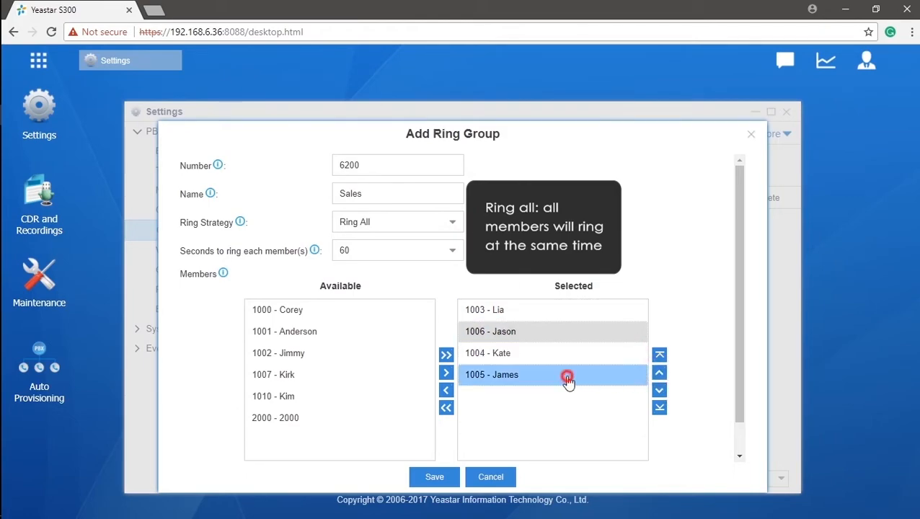
left_click(660, 372)
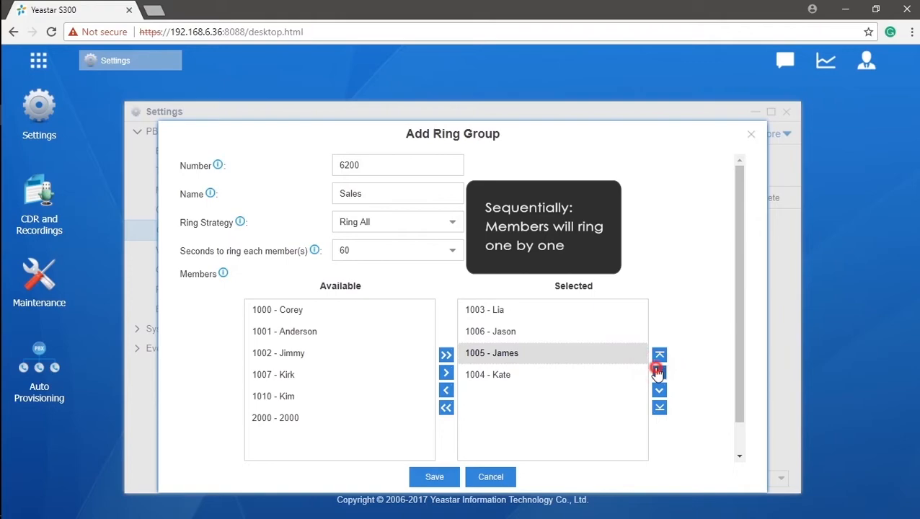
left_click(659, 372)
left_click(616, 376)
left_click(661, 372)
left_click(659, 354)
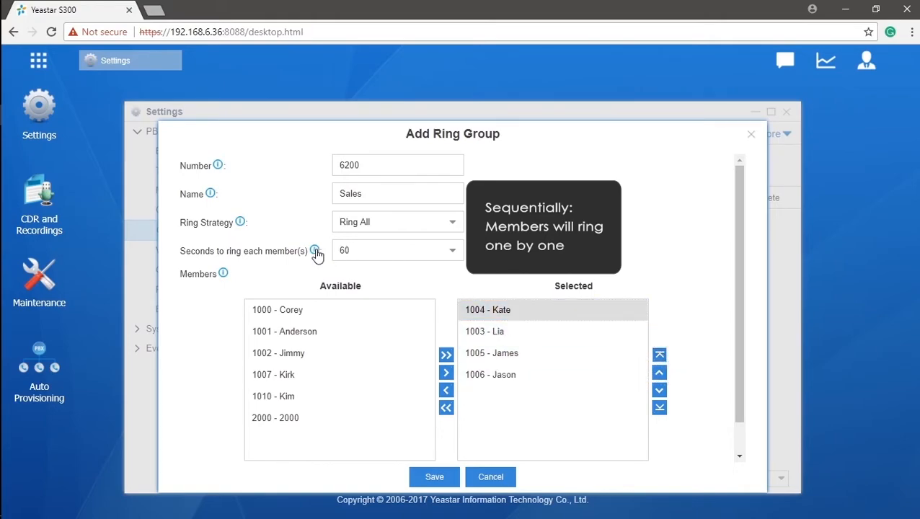
Check the per-member ring time options, leaving it at 60 seconds
mouse_move(317, 254)
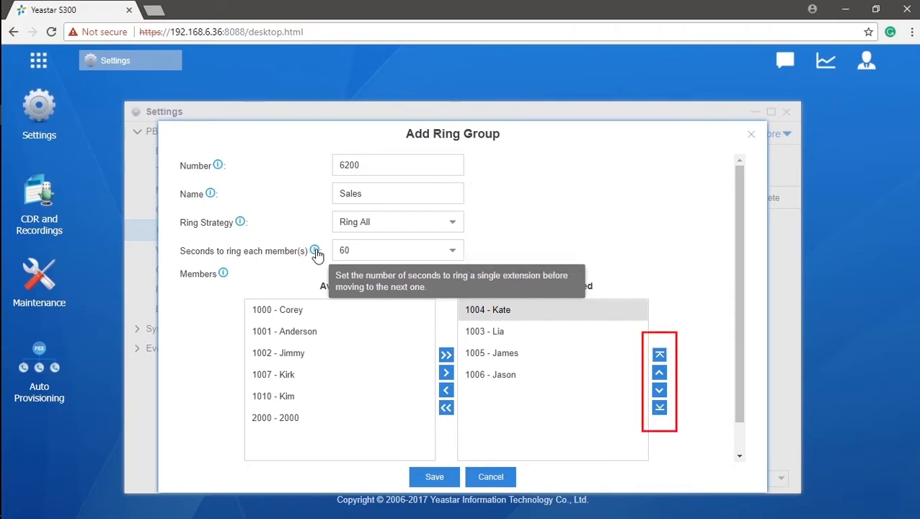
left_click(452, 252)
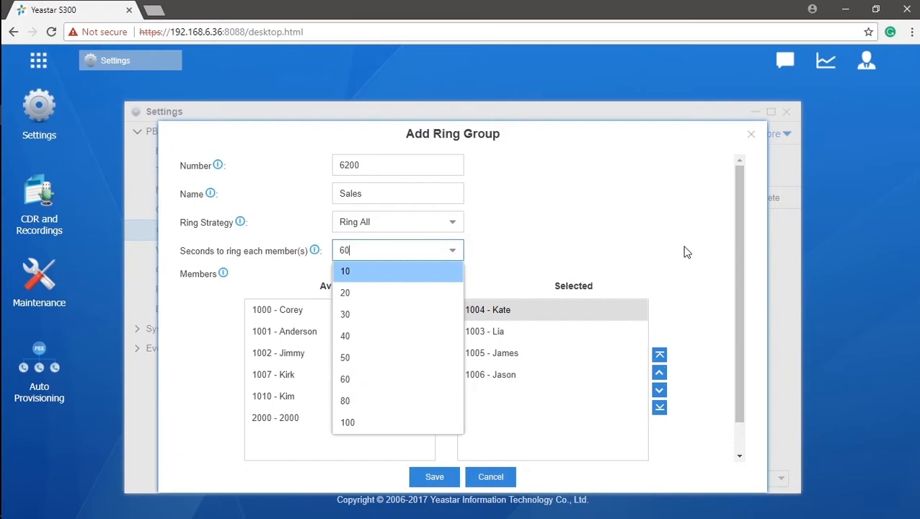
left_click_drag(743, 243, 741, 279)
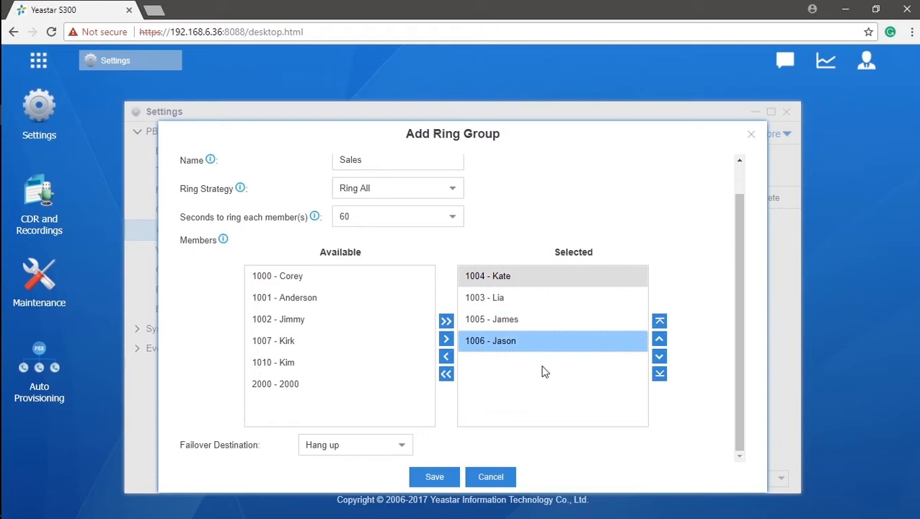
Save and apply the Sales ring group, then start a new queue 6700
left_click(448, 478)
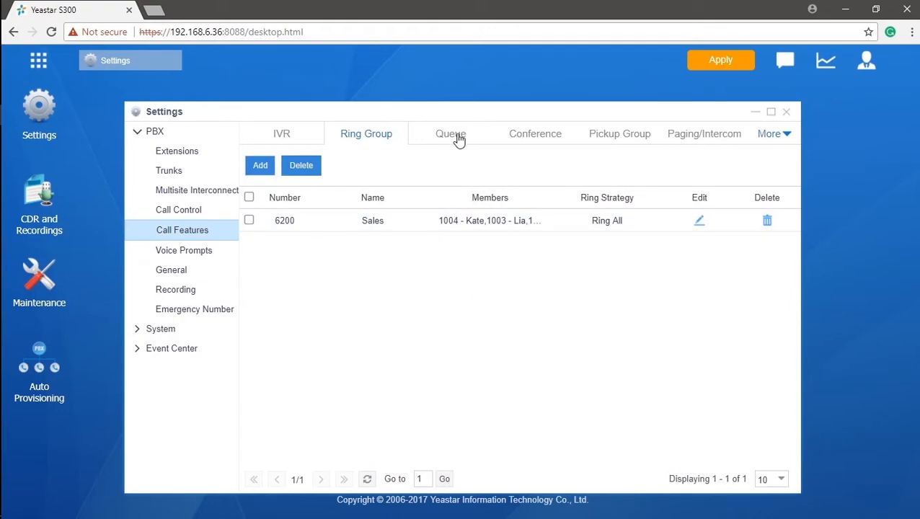
left_click(732, 61)
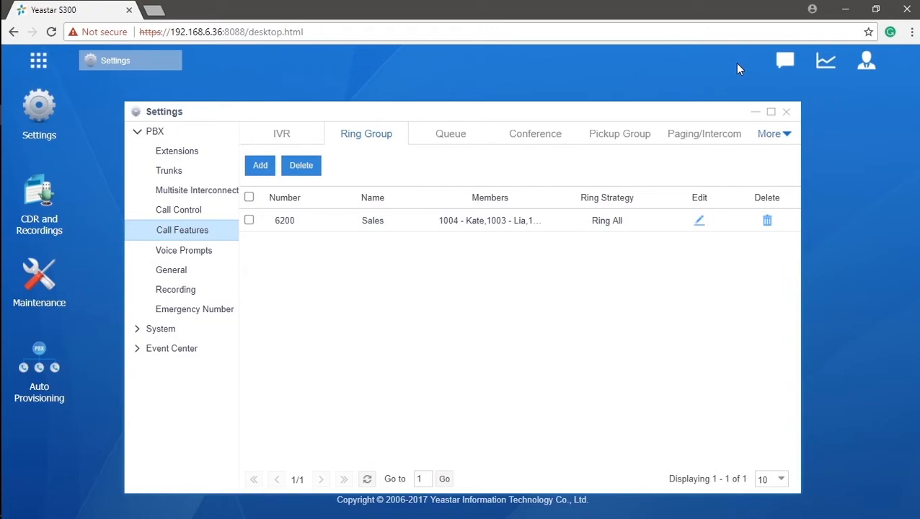
left_click(462, 140)
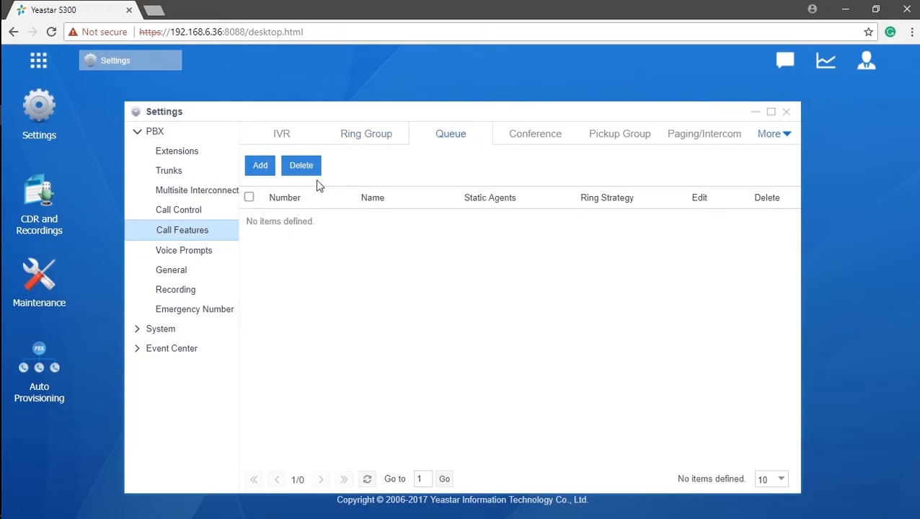
left_click(263, 171)
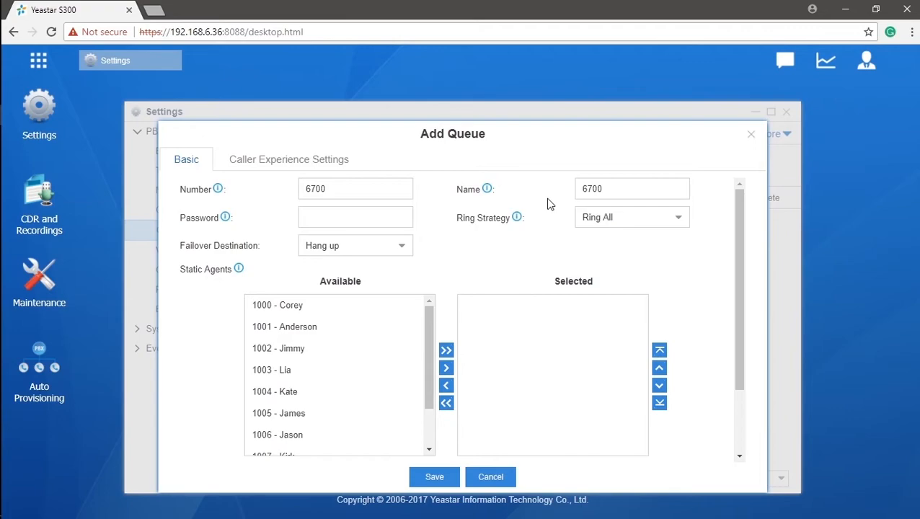
Add extensions 1001, 1002, 1003 and 1004 as static agents of queue 6700
left_click(396, 338)
left_click(403, 350)
left_click(393, 375)
left_click(409, 393)
left_click(445, 368)
left_click(577, 399)
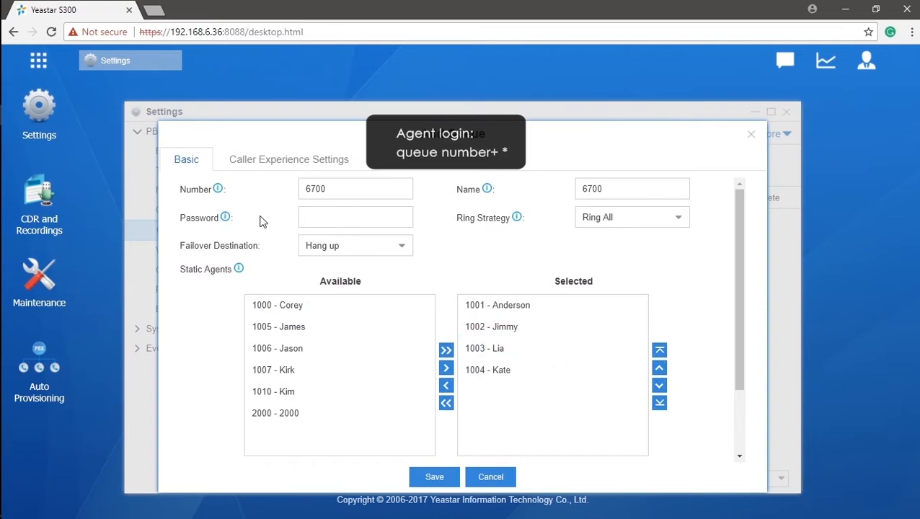
Enter the agent login password and view the queue's ring strategy options
mouse_move(225, 219)
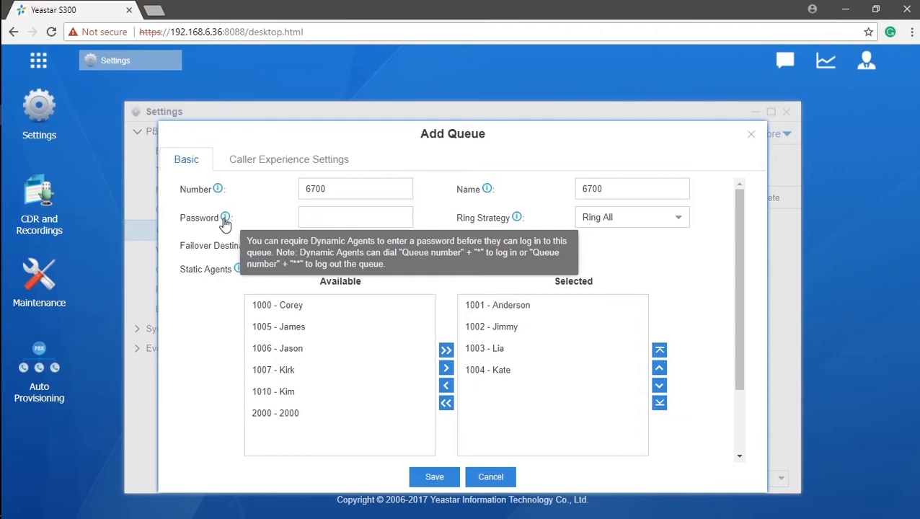
left_click(335, 218)
type("123")
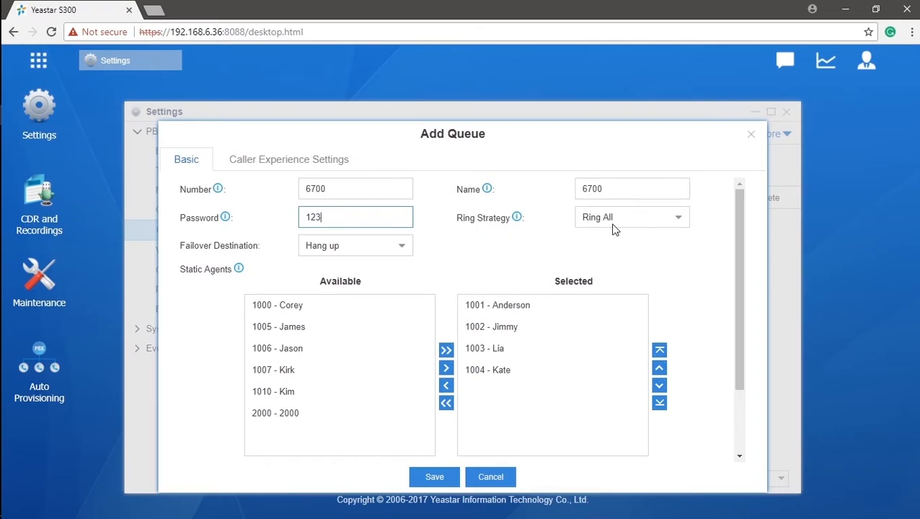
left_click(678, 225)
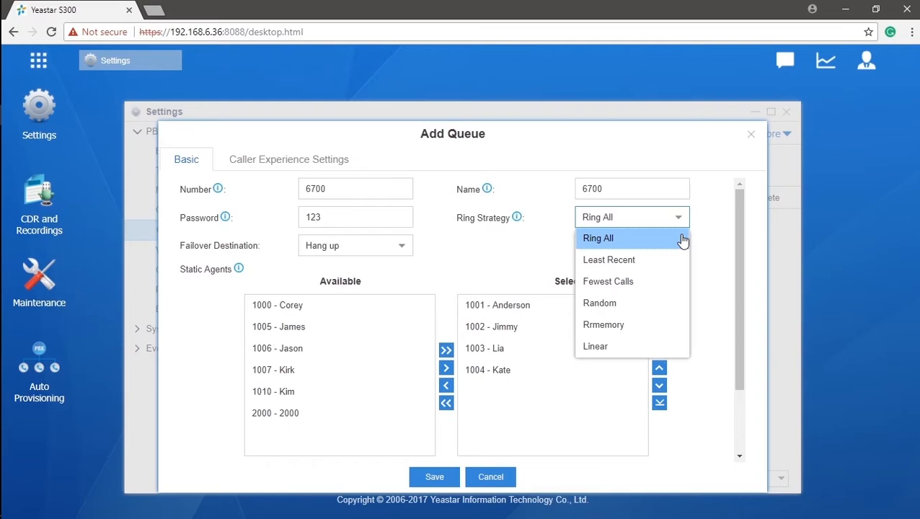
Open the Failover Destination choices on the queue 6700 form
mouse_move(516, 219)
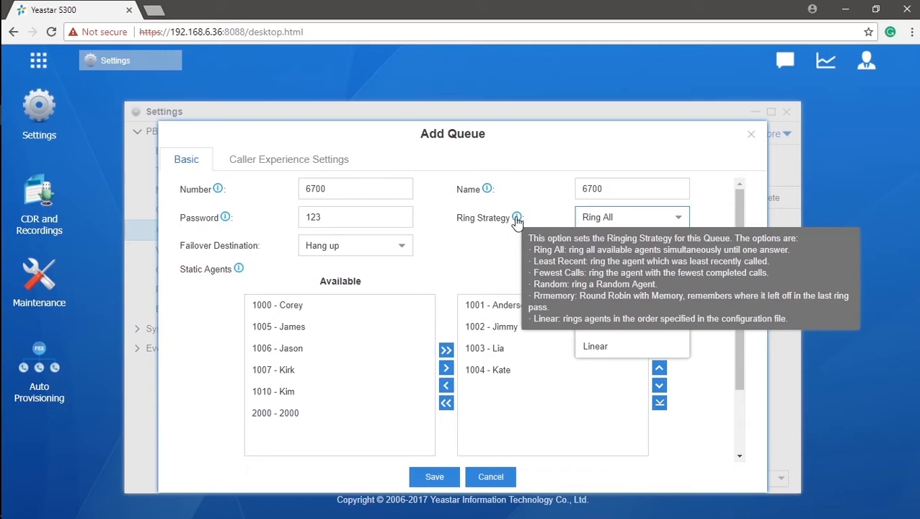
left_click(399, 249)
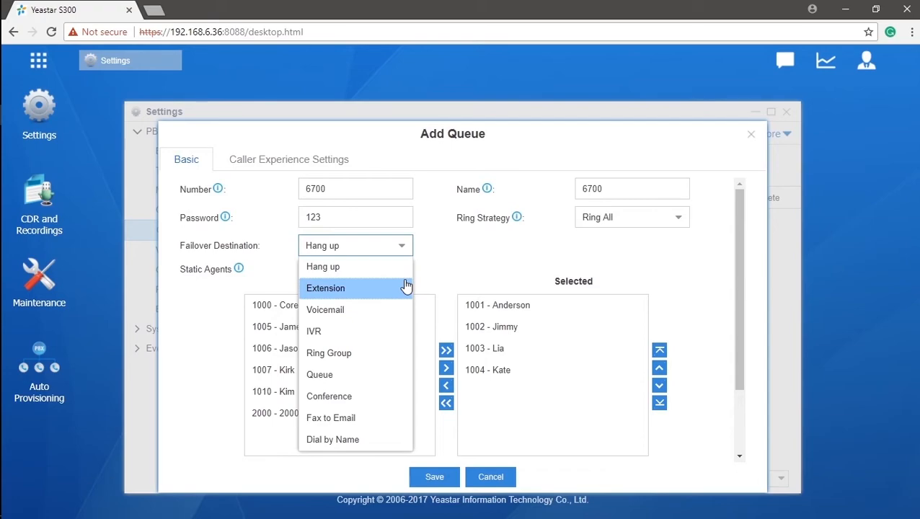
Send queue 6700's failover calls to extension 1000's voicemail and review the agent options below
left_click(349, 310)
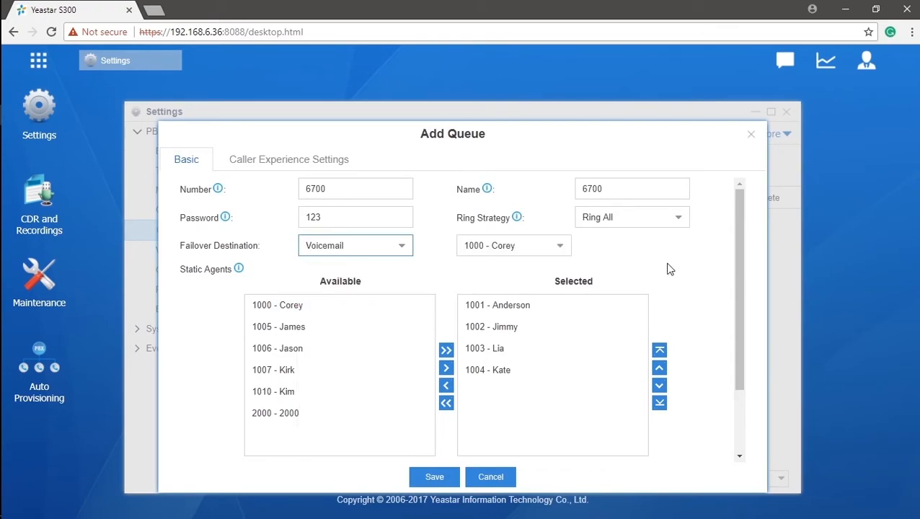
left_click_drag(744, 262, 744, 340)
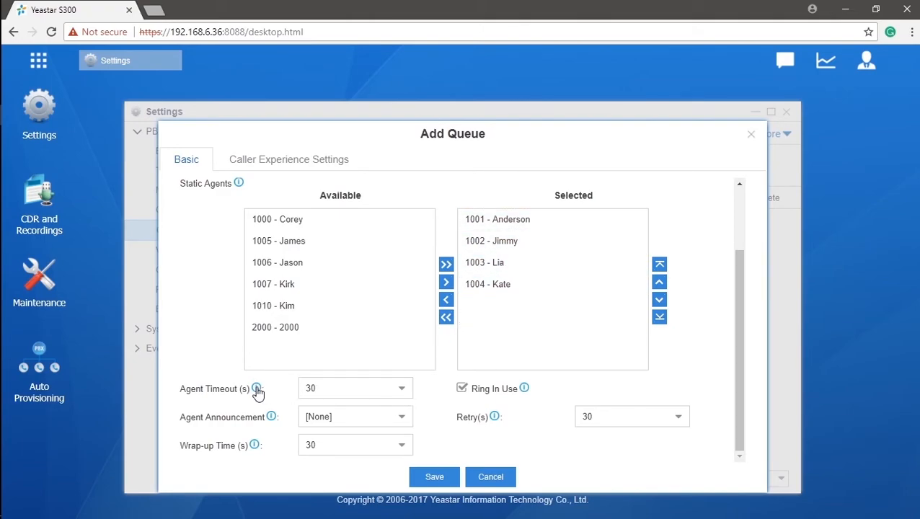
mouse_move(257, 392)
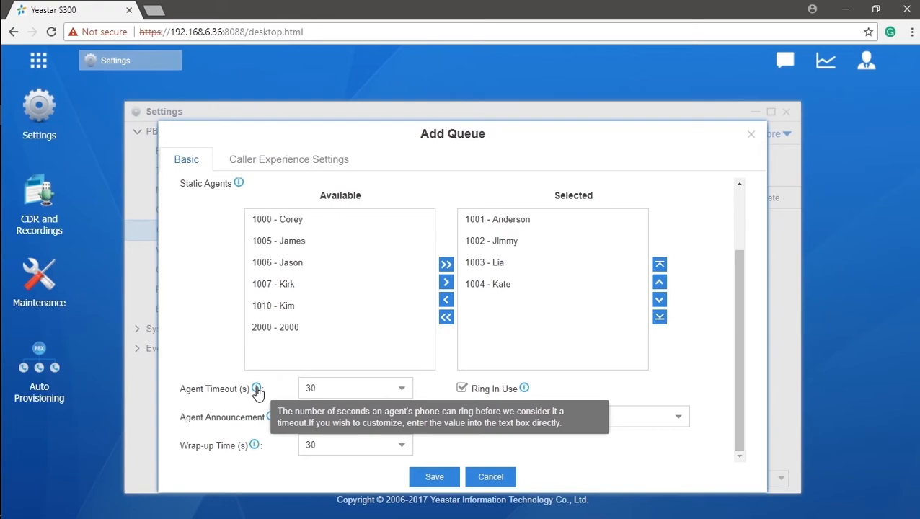
mouse_move(274, 422)
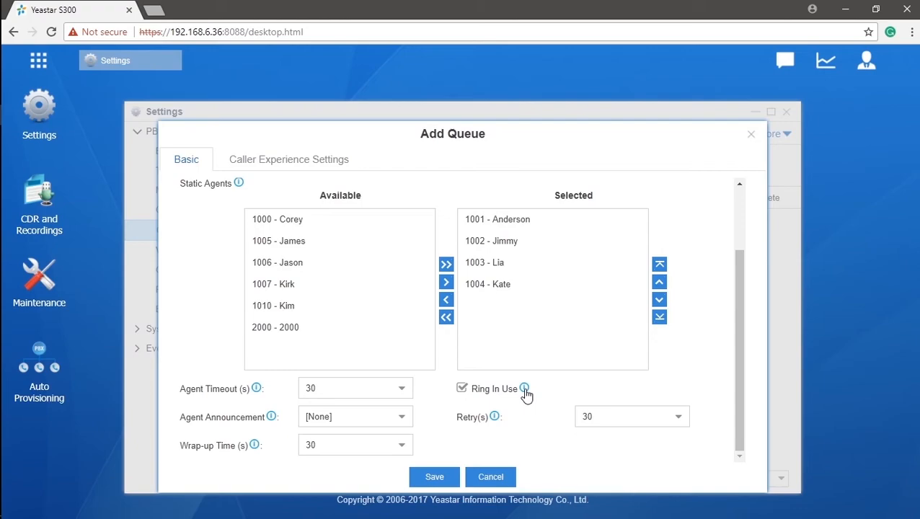
In Caller Experience Settings, leave Music On Hold unchanged and enable Join Empty
mouse_move(498, 418)
left_click(314, 173)
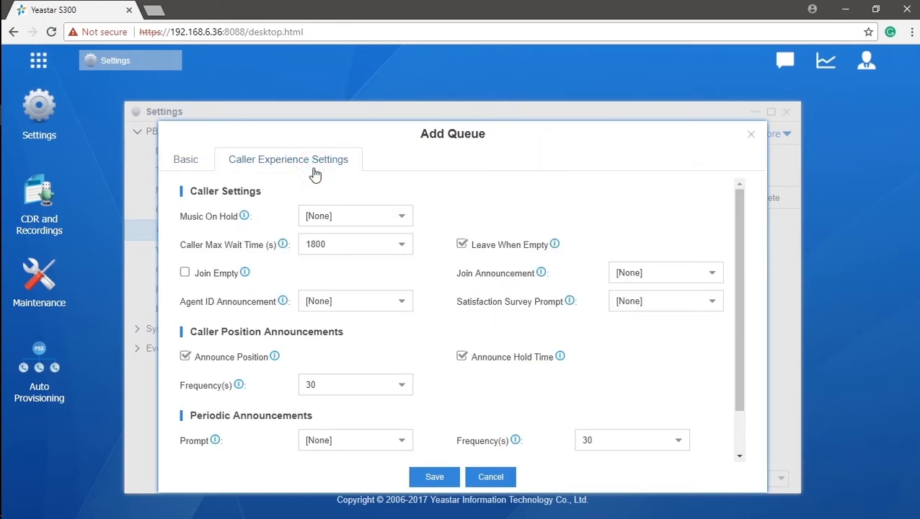
left_click(306, 216)
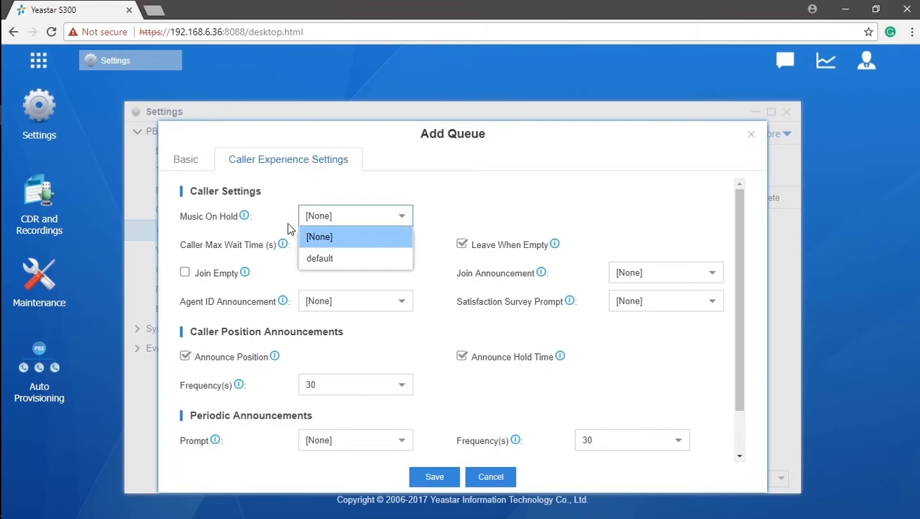
mouse_move(245, 218)
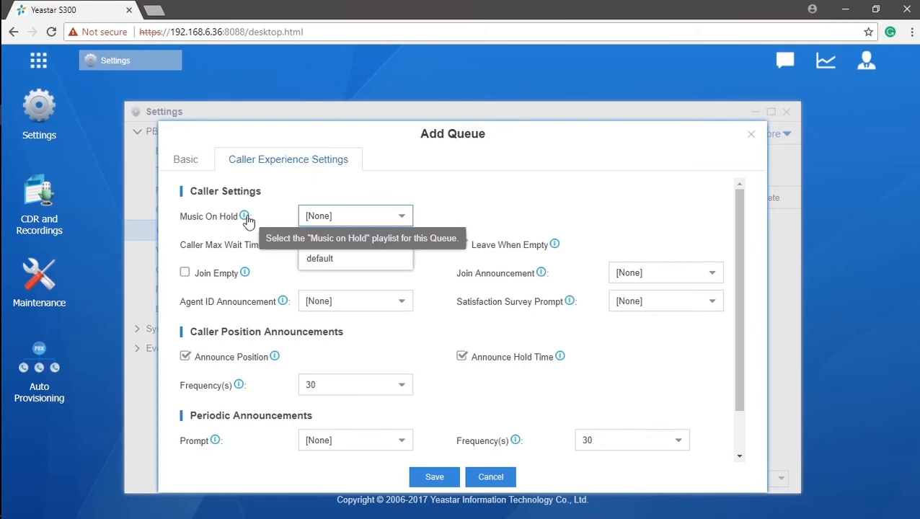
left_click(436, 244)
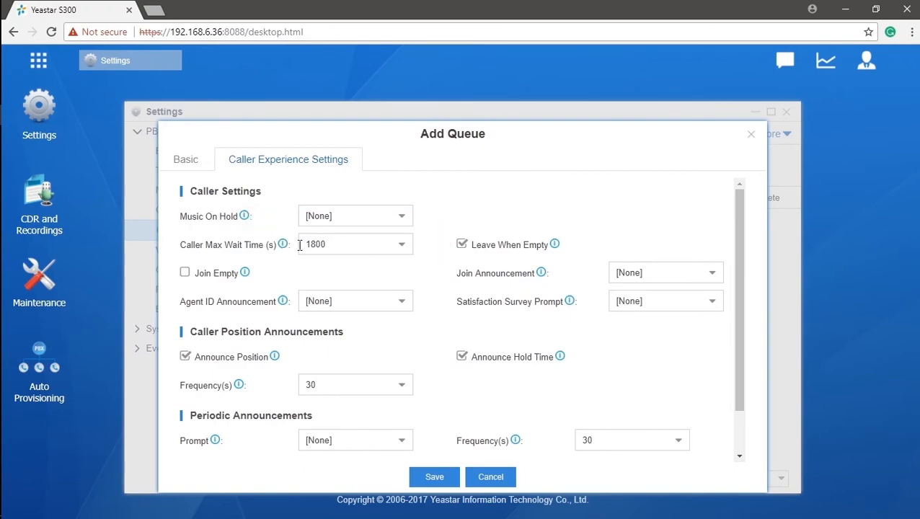
mouse_move(287, 248)
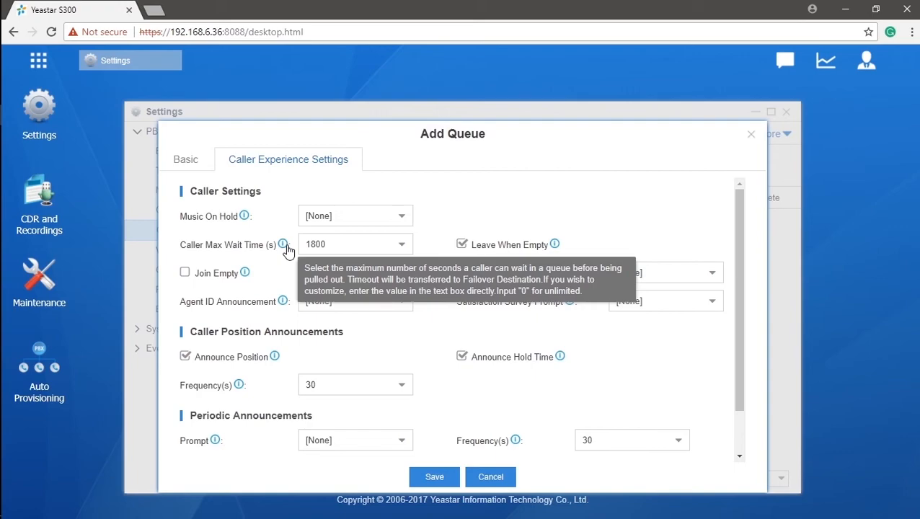
mouse_move(554, 250)
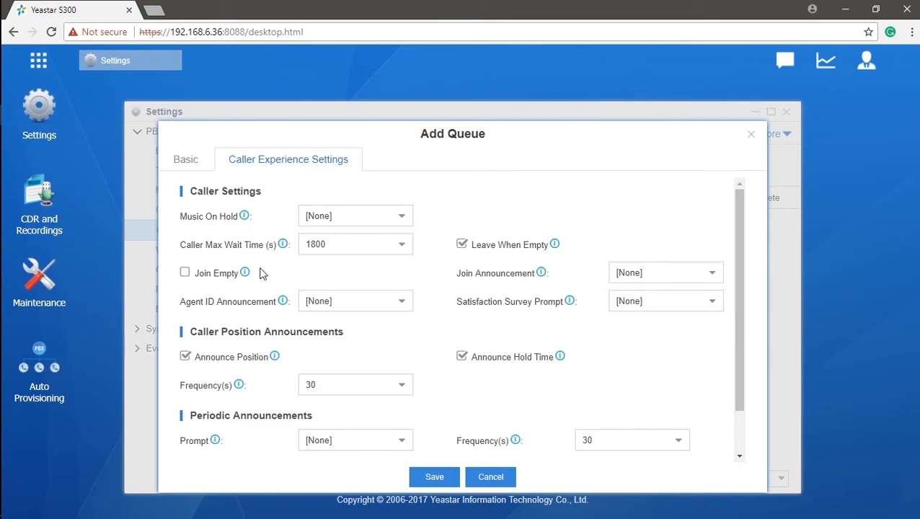
left_click(190, 273)
mouse_move(246, 274)
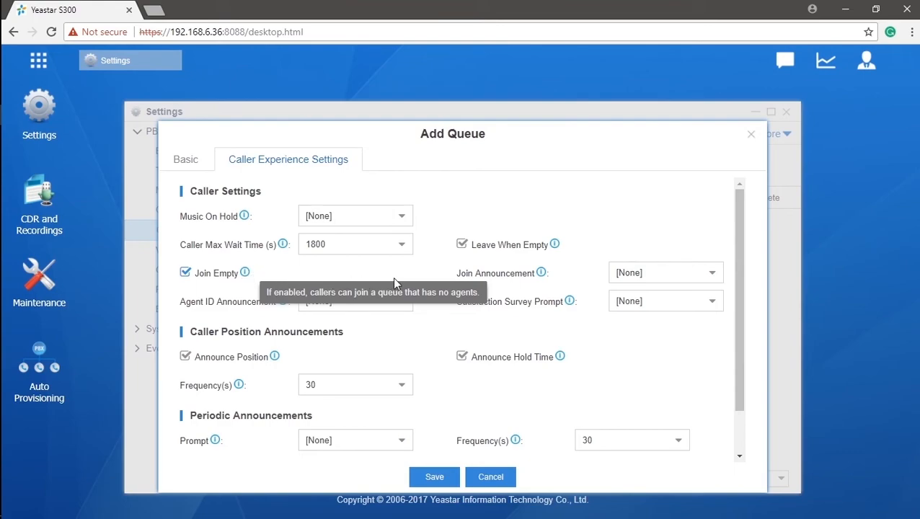
mouse_move(542, 277)
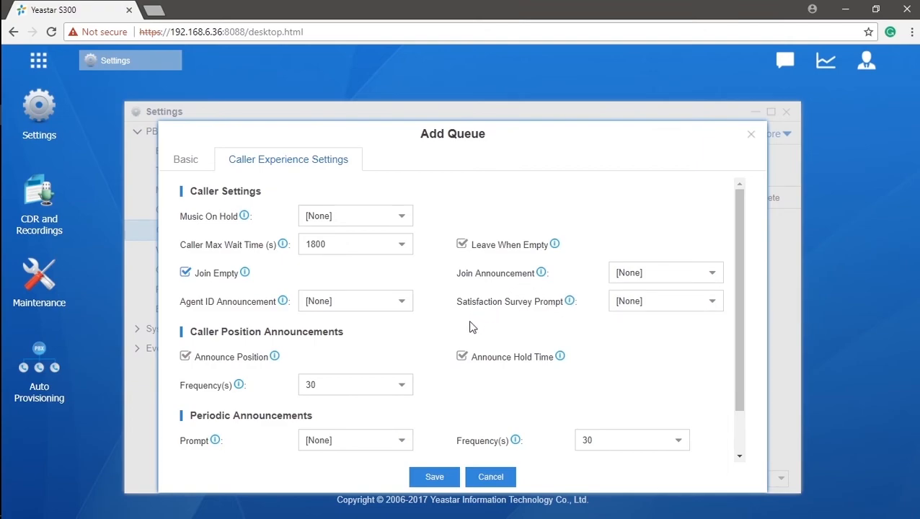
scroll(471, 332, "down", 2)
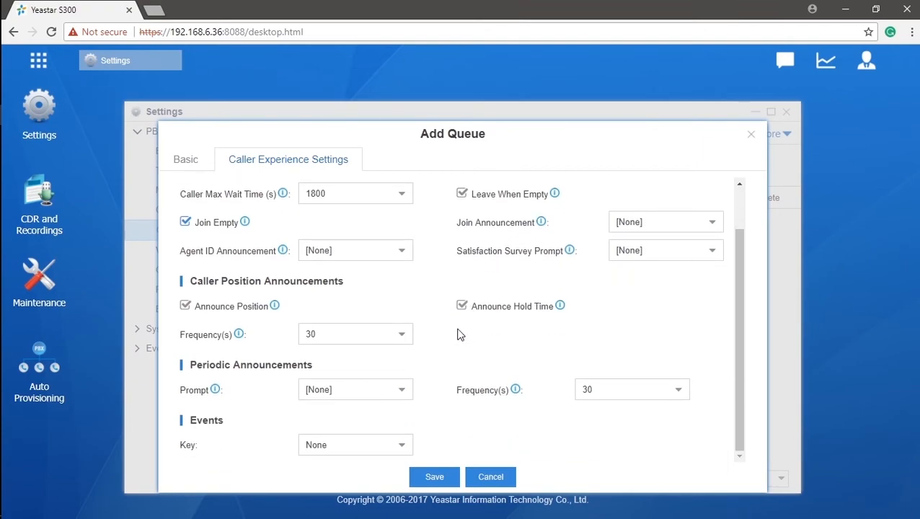
mouse_move(276, 315)
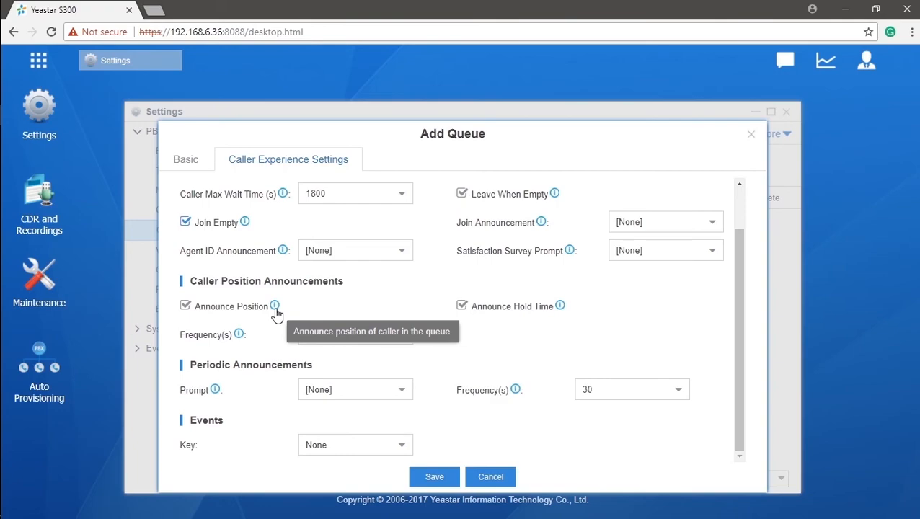
mouse_move(563, 313)
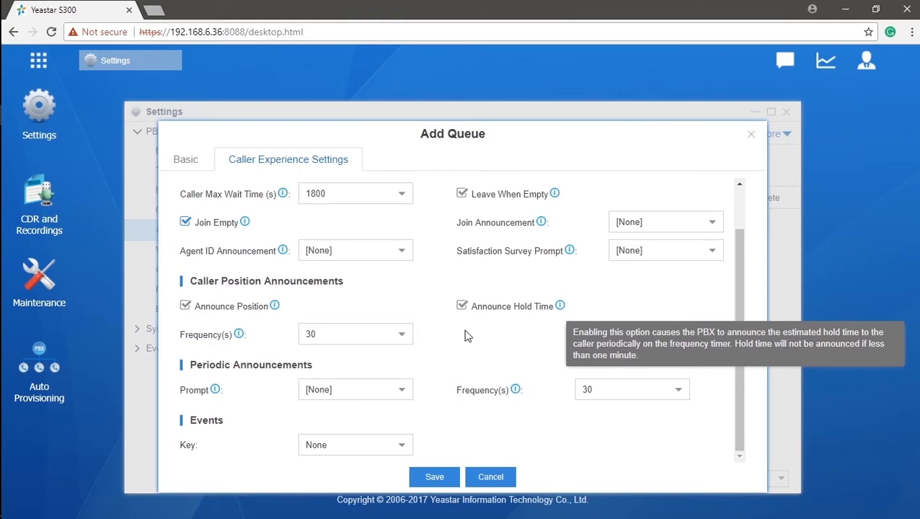
left_click(404, 341)
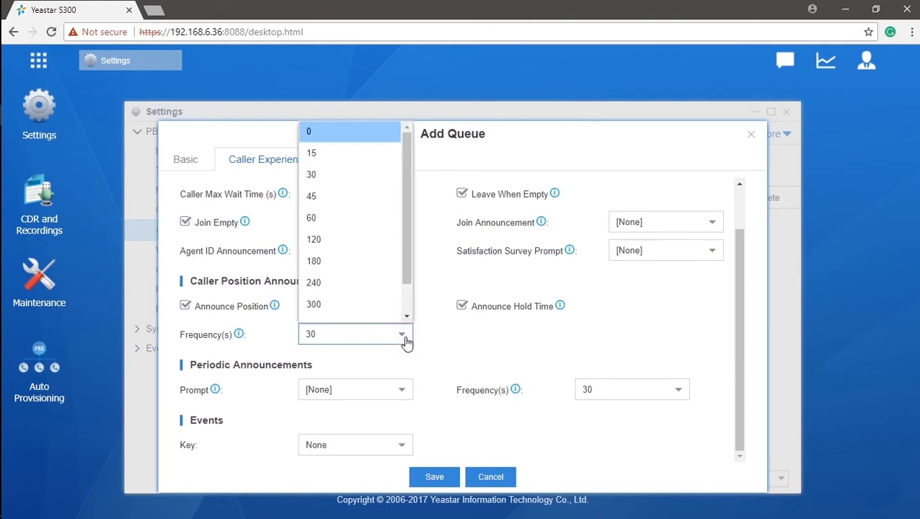
mouse_move(238, 339)
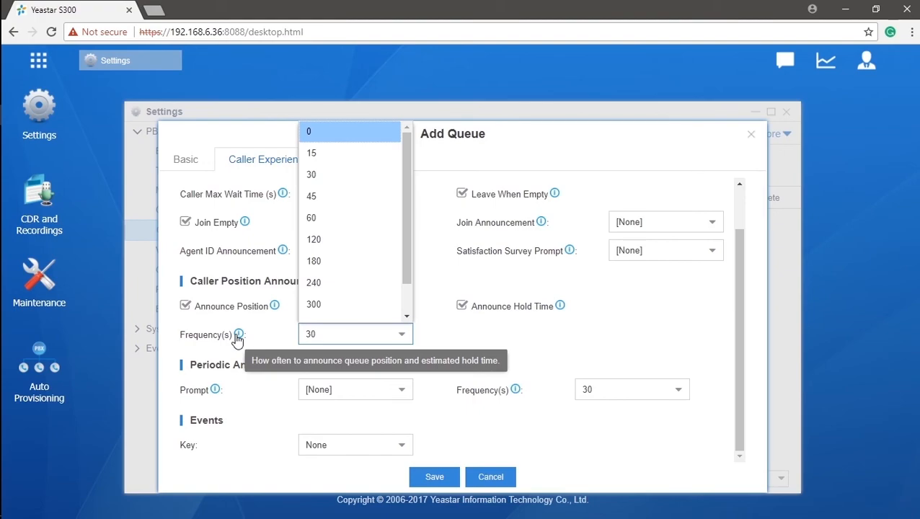
left_click(244, 392)
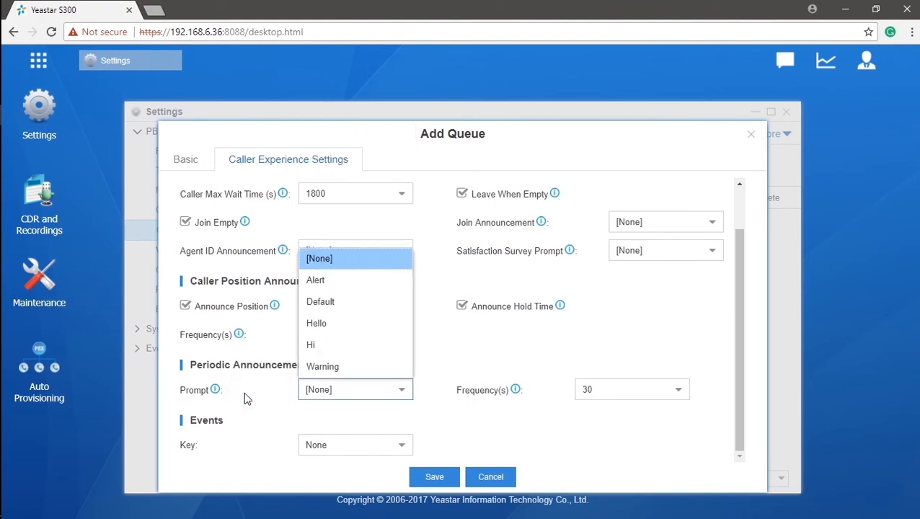
mouse_move(220, 393)
mouse_move(521, 396)
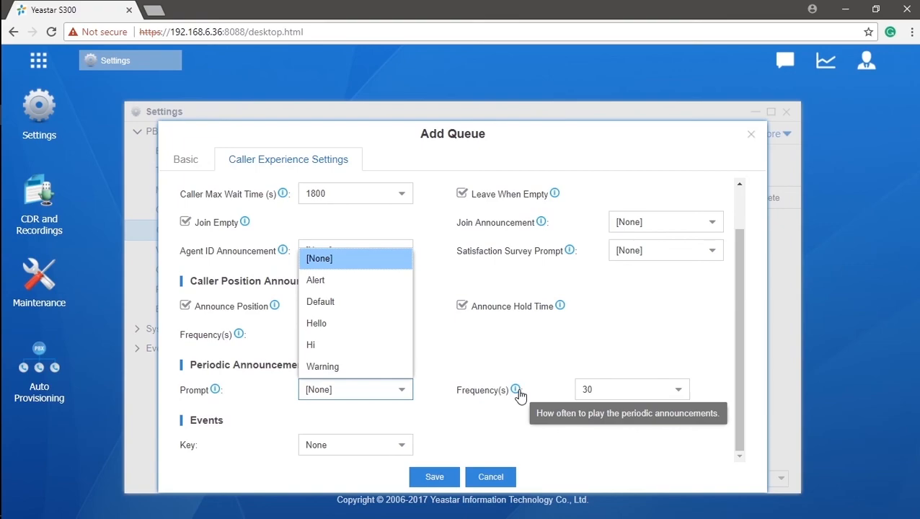
Route event key 0 to extension 1002, then save queue 6700 and apply the configuration
left_click(410, 454)
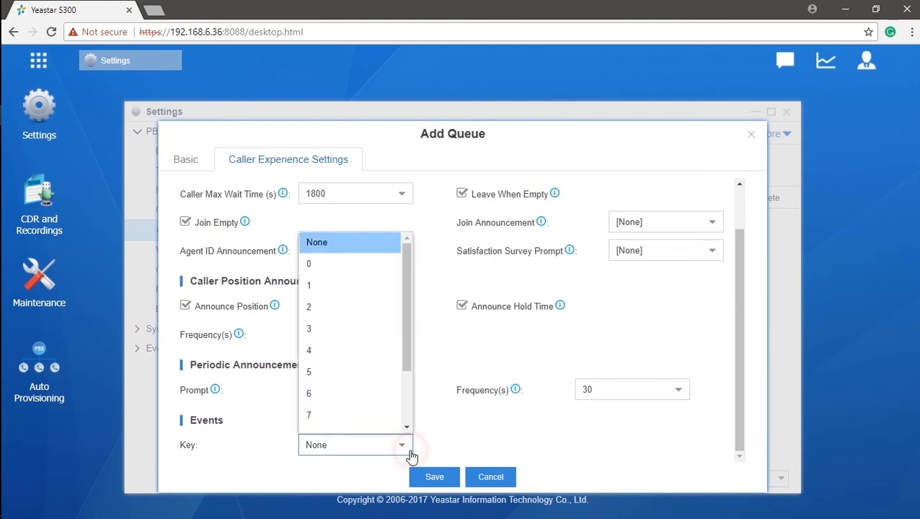
left_click(383, 263)
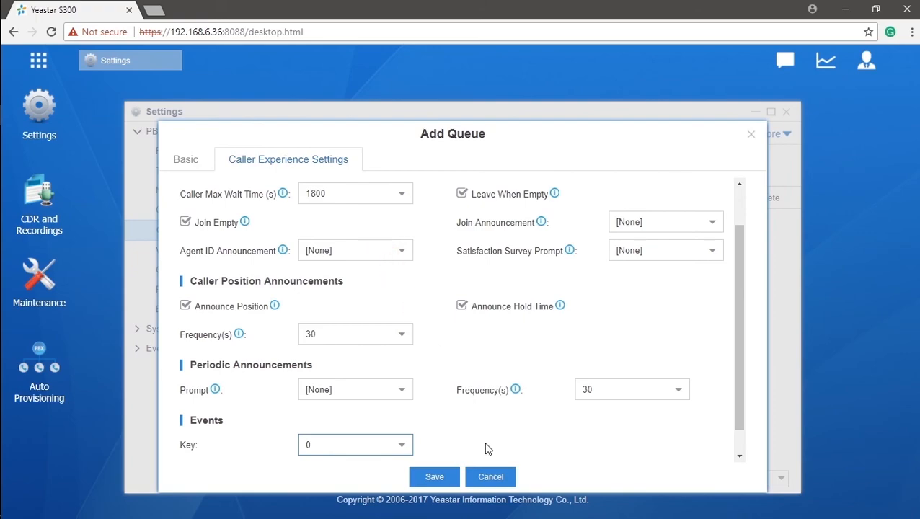
scroll(485, 448, "down", 1)
left_click(404, 449)
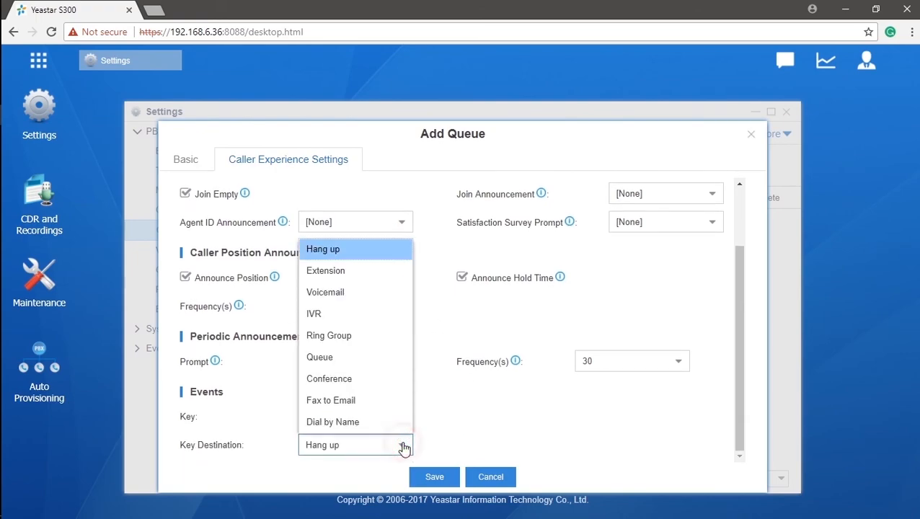
left_click(391, 275)
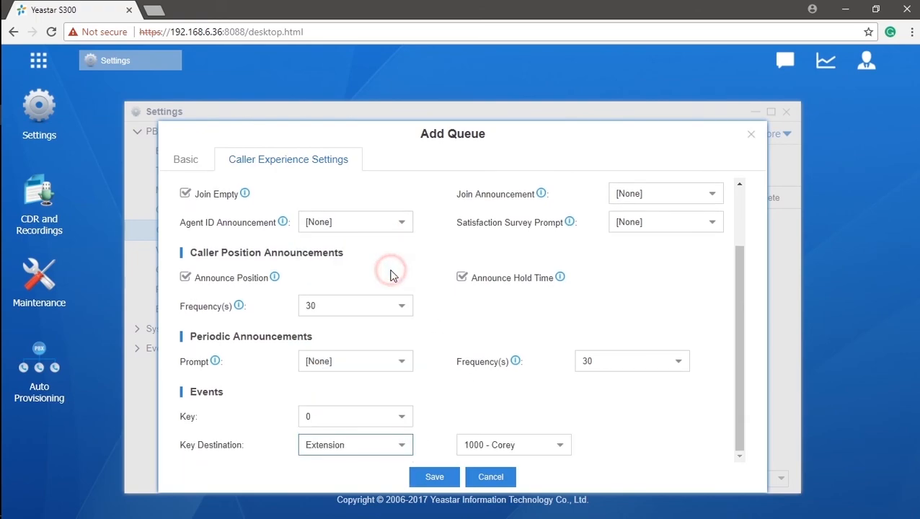
left_click(561, 449)
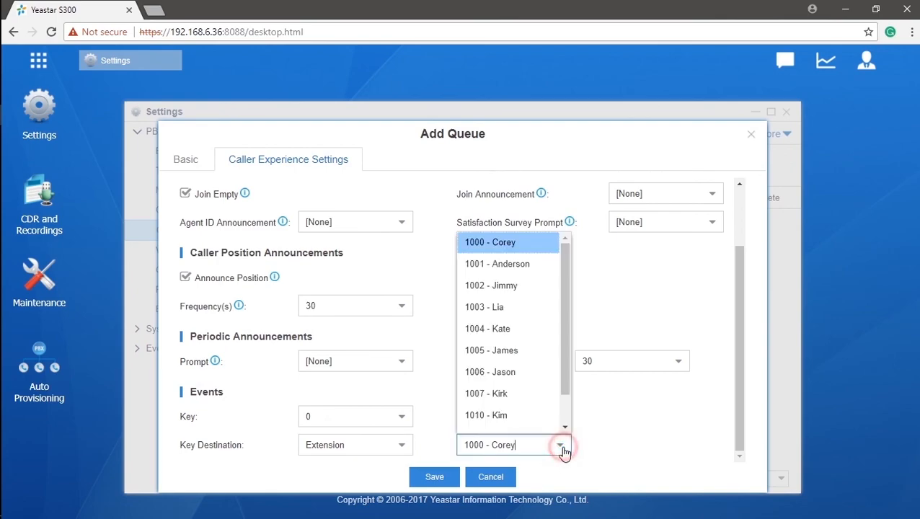
left_click(544, 290)
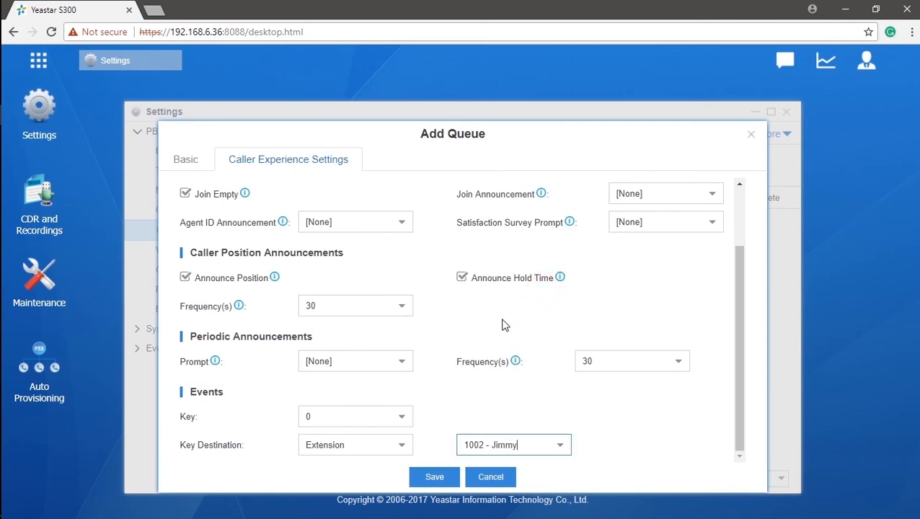
left_click(402, 452)
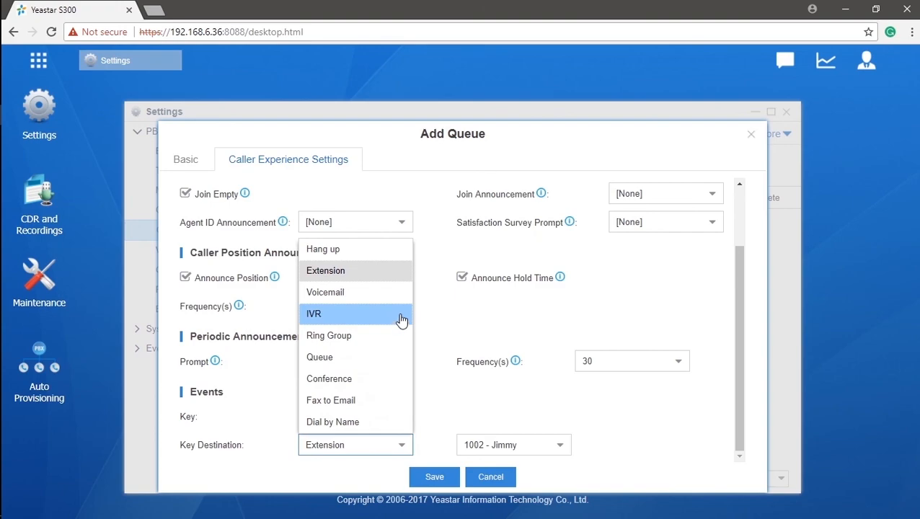
left_click(422, 447)
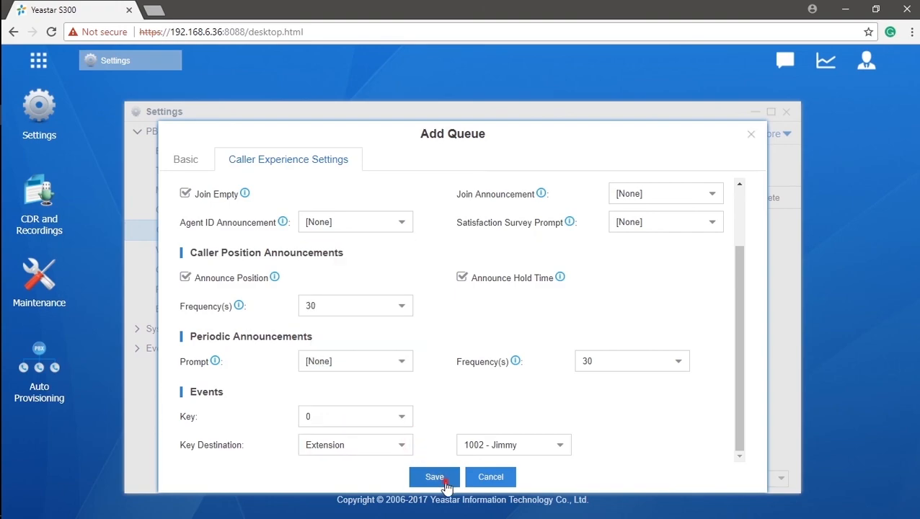
left_click(434, 479)
left_click(720, 71)
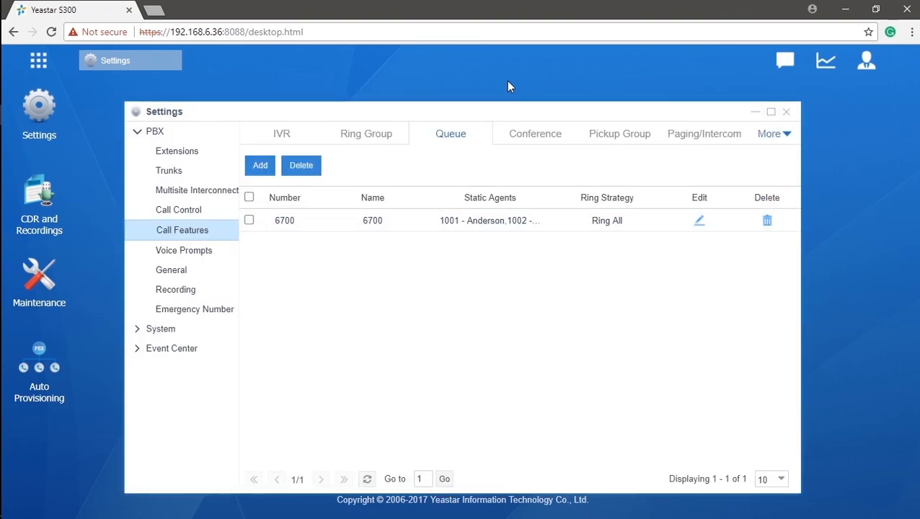